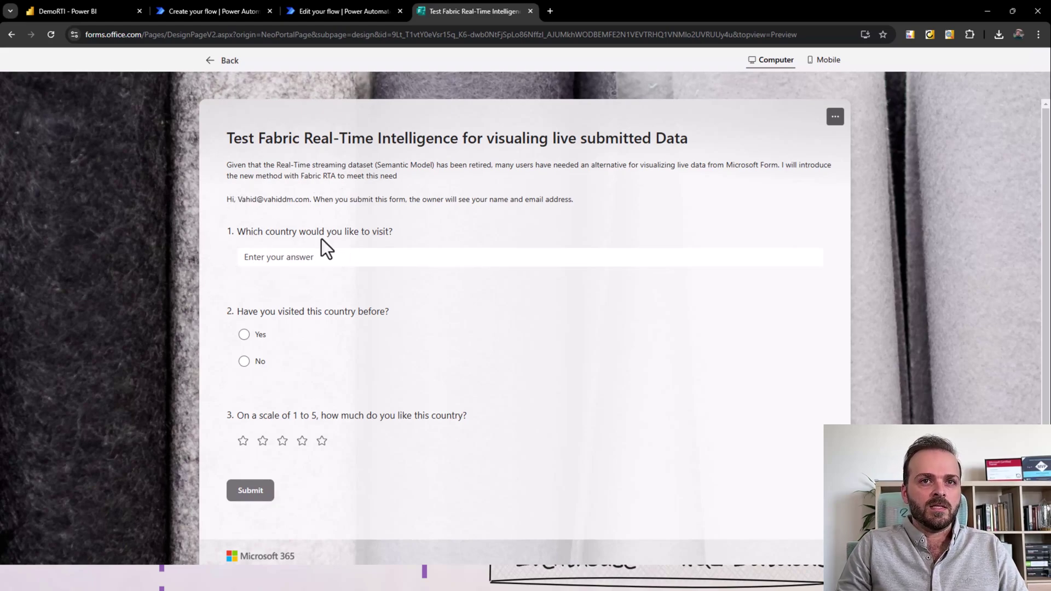
Step: Review the three questions in the Microsoft Forms preview, and switch to the existing Power Automate flow
scroll(47, 234, "down", 1)
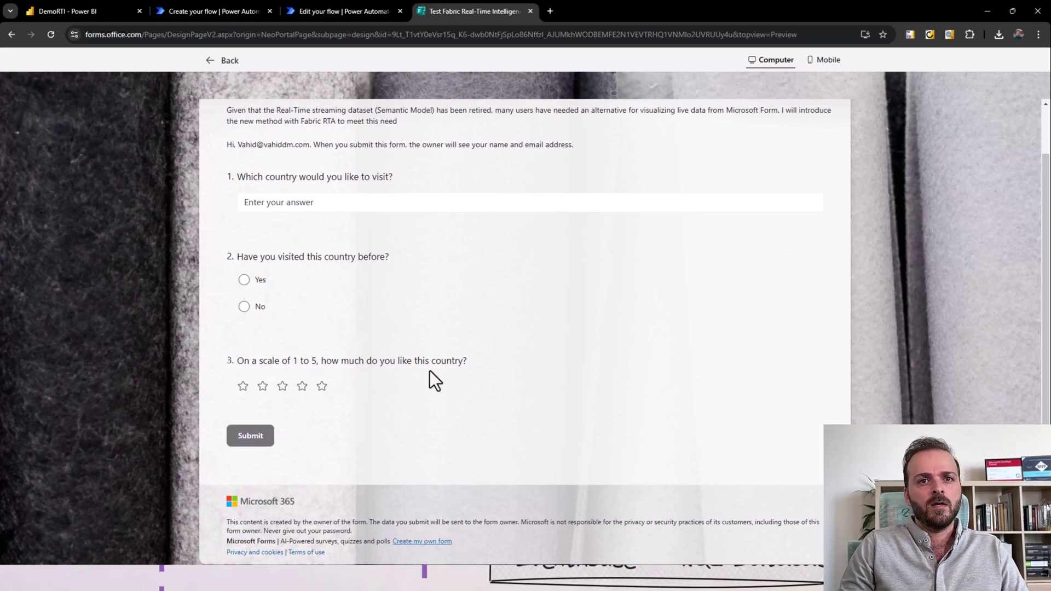
scroll(353, 194, "up", 1)
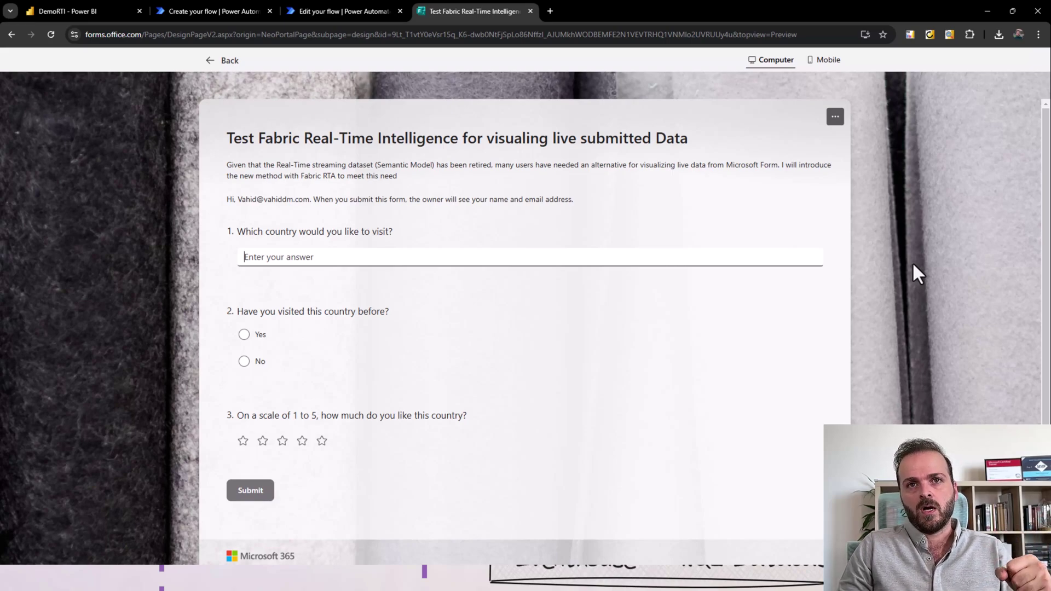
left_click(347, 16)
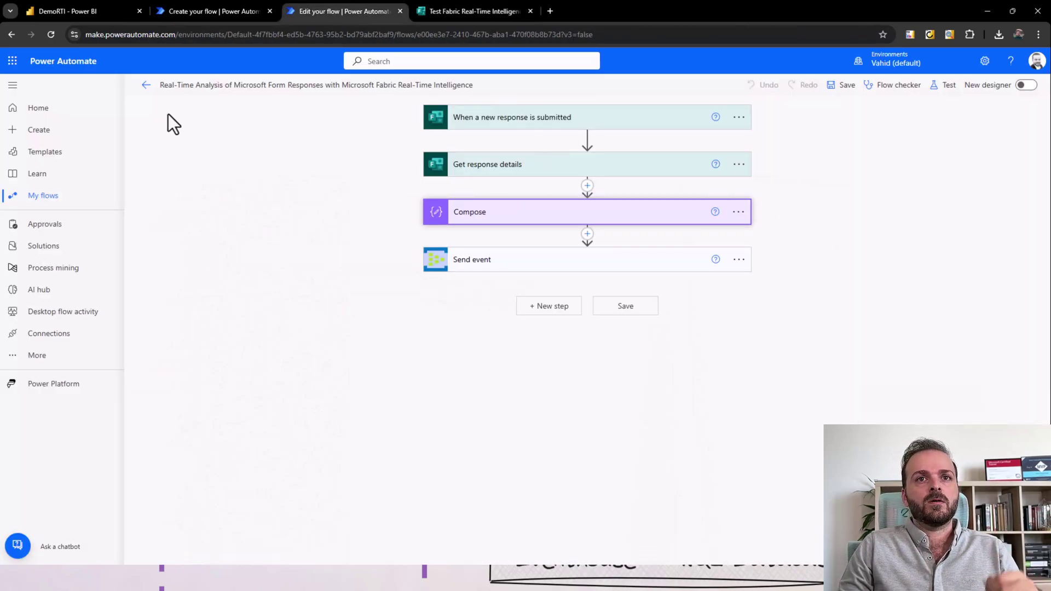
Step: Create an automated cloud flow named "Demo Form to RTI" with the Microsoft Forms trigger "When a new response is submitted"
left_click(177, 10)
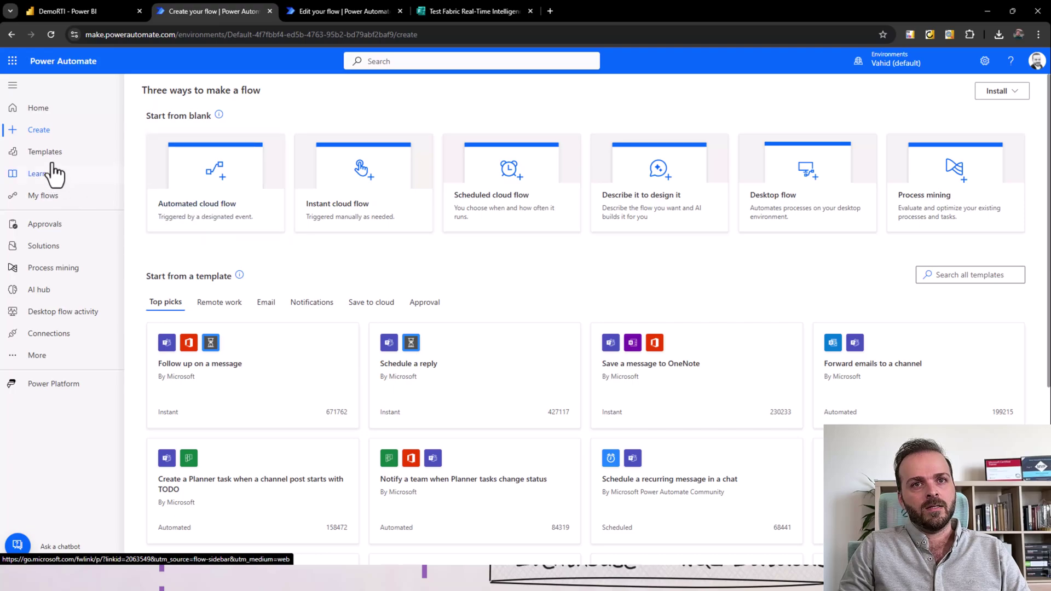
left_click(37, 132)
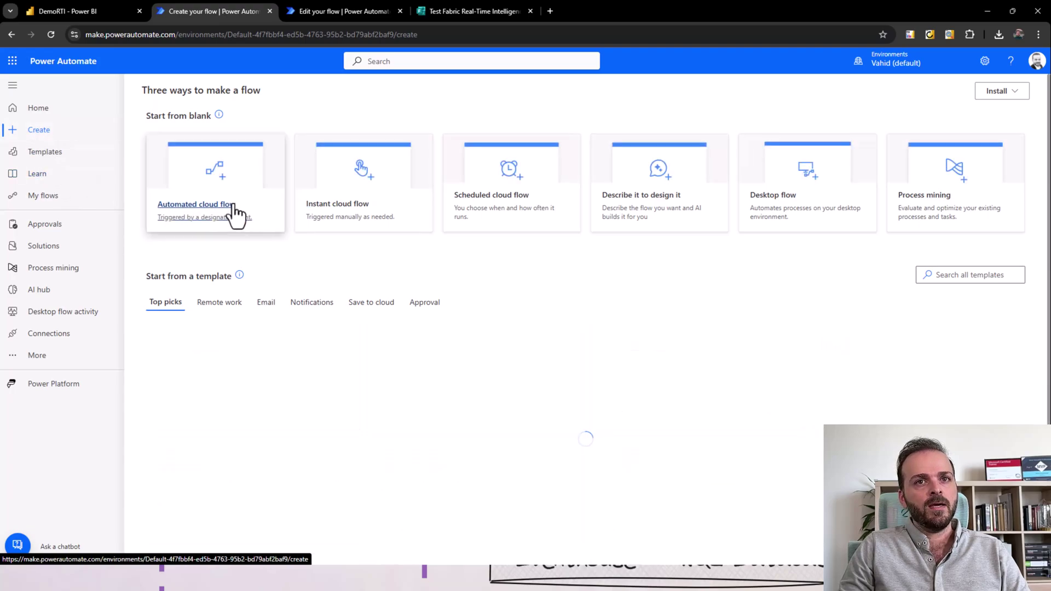
left_click(197, 221)
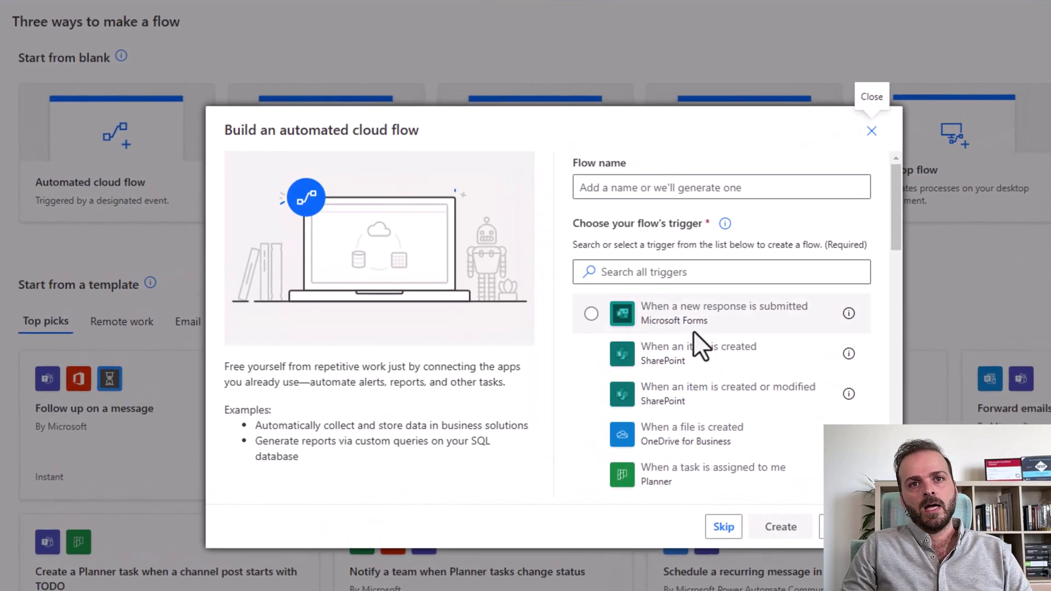
mouse_move(582, 290)
left_mouse_down()
mouse_move(712, 334)
mouse_move(866, 337)
left_mouse_up()
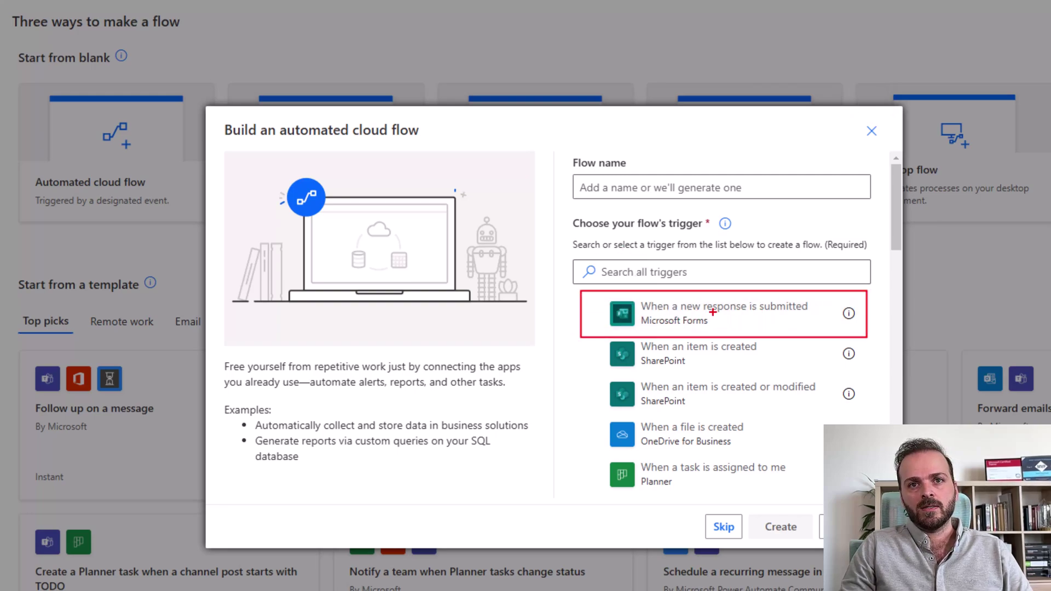
key("Escape")
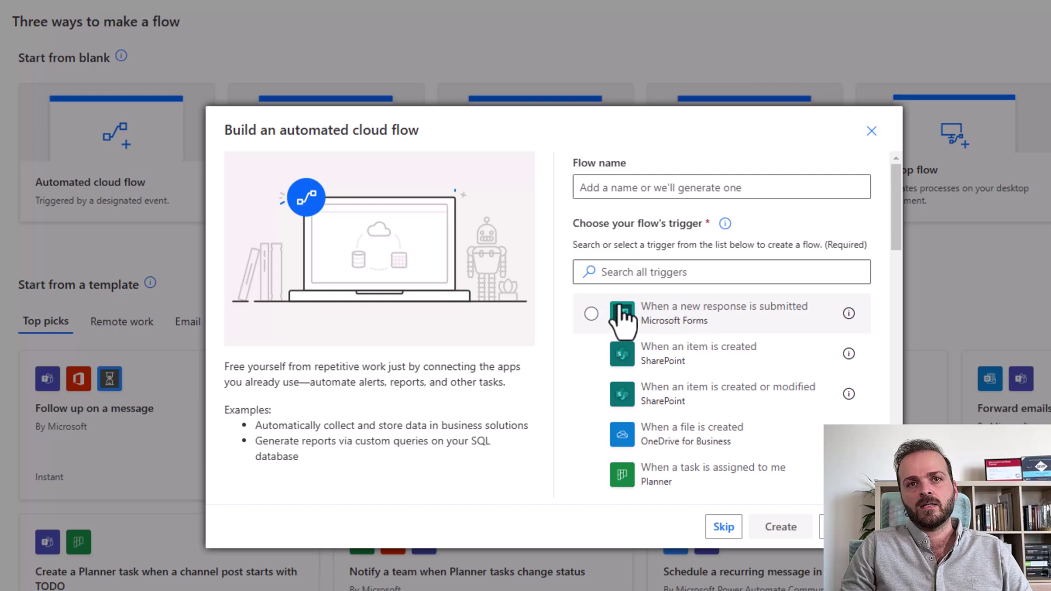
left_click(591, 313)
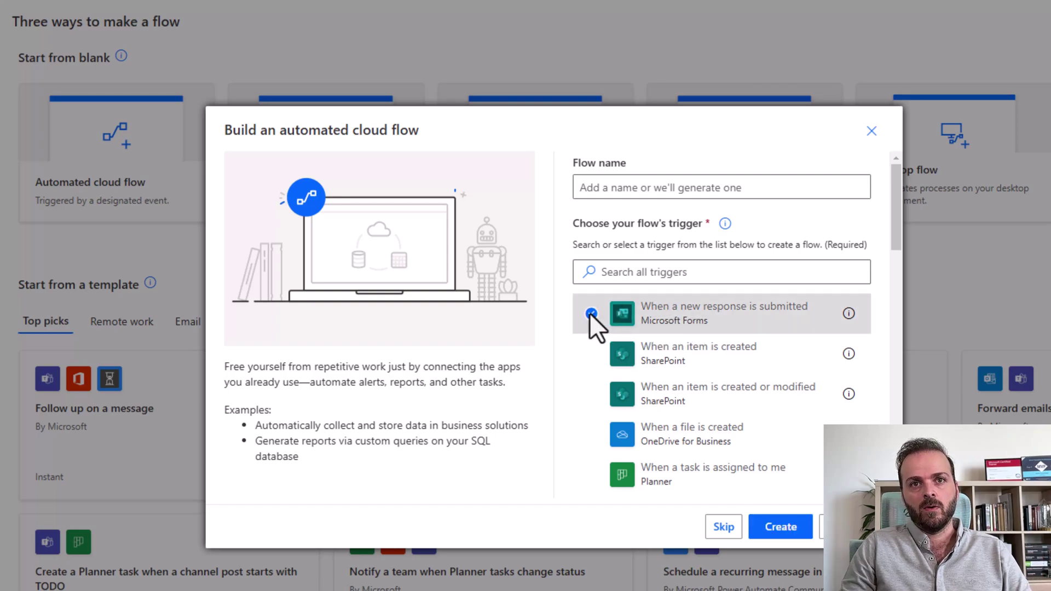
left_click(621, 189)
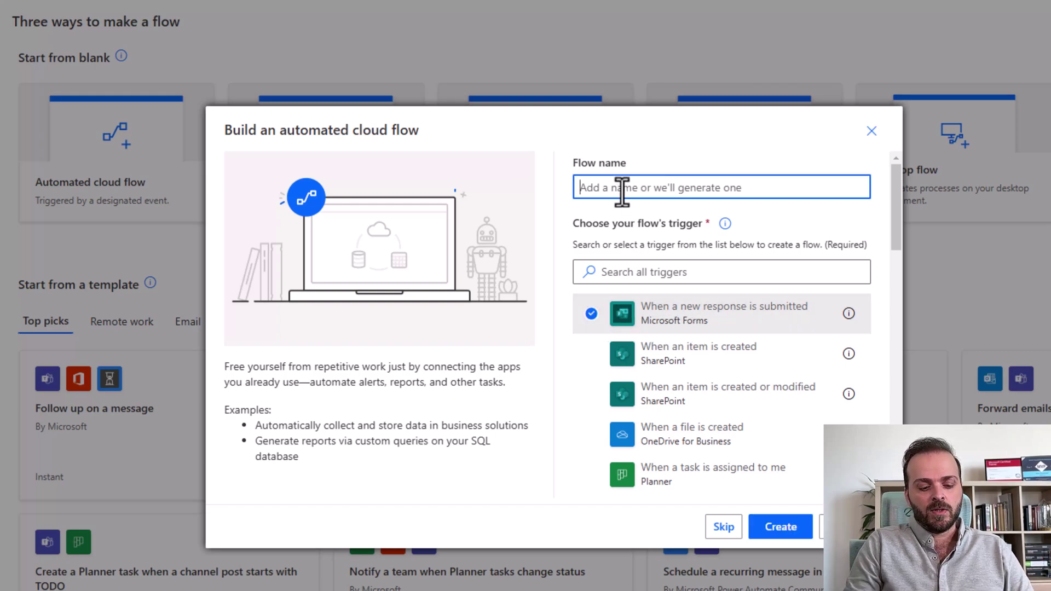
type("Demo Form to RTI")
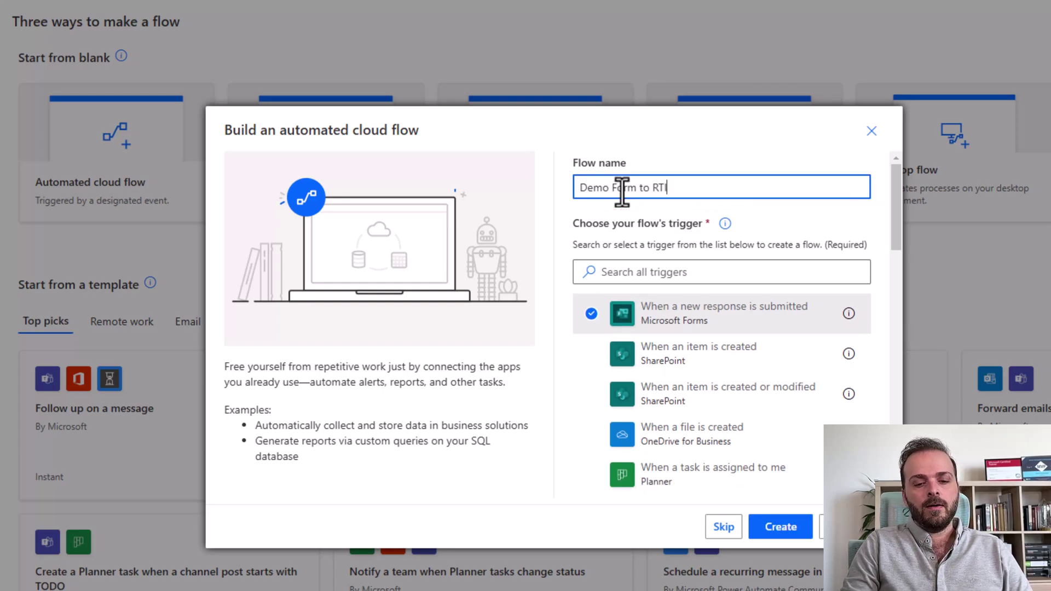
left_click(782, 530)
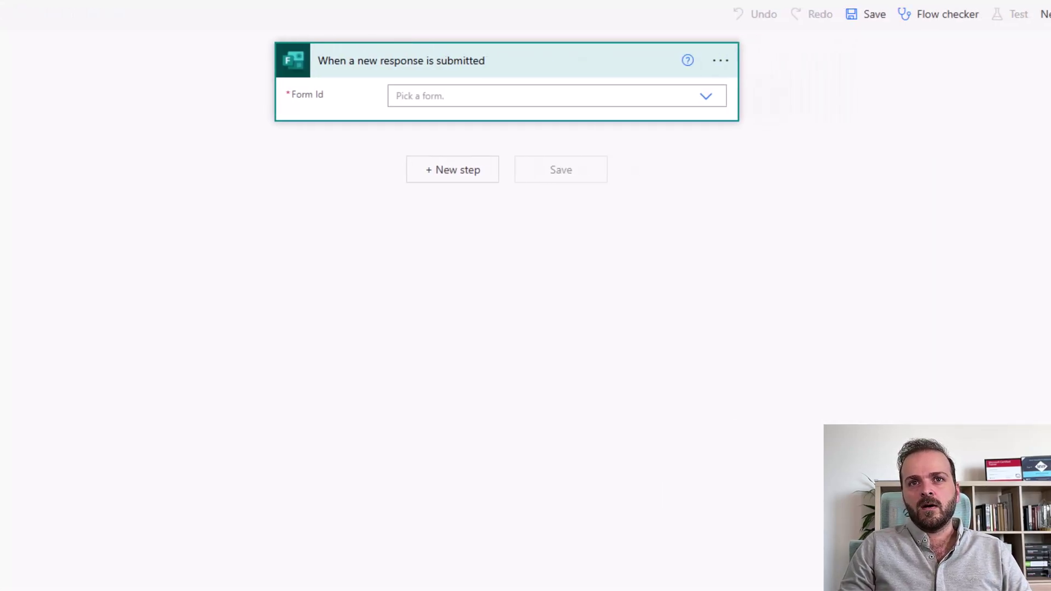
Step: Set the trigger's form to "Test Fabric Real-Time Intelligence for visualing live submitted Data" and add the Microsoft Forms action "Get response details"
left_click(694, 99)
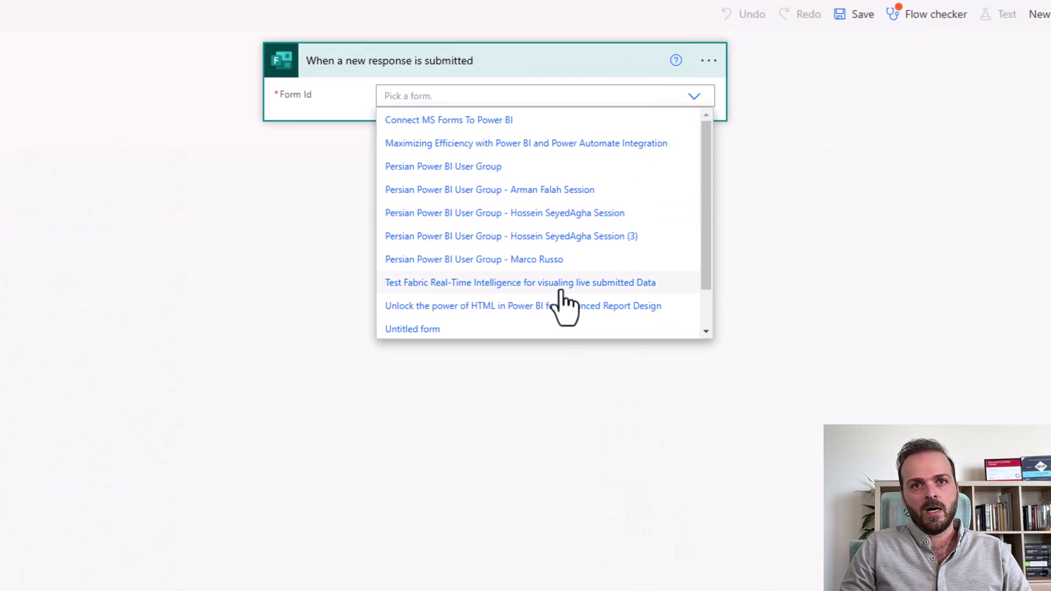
left_click(562, 290)
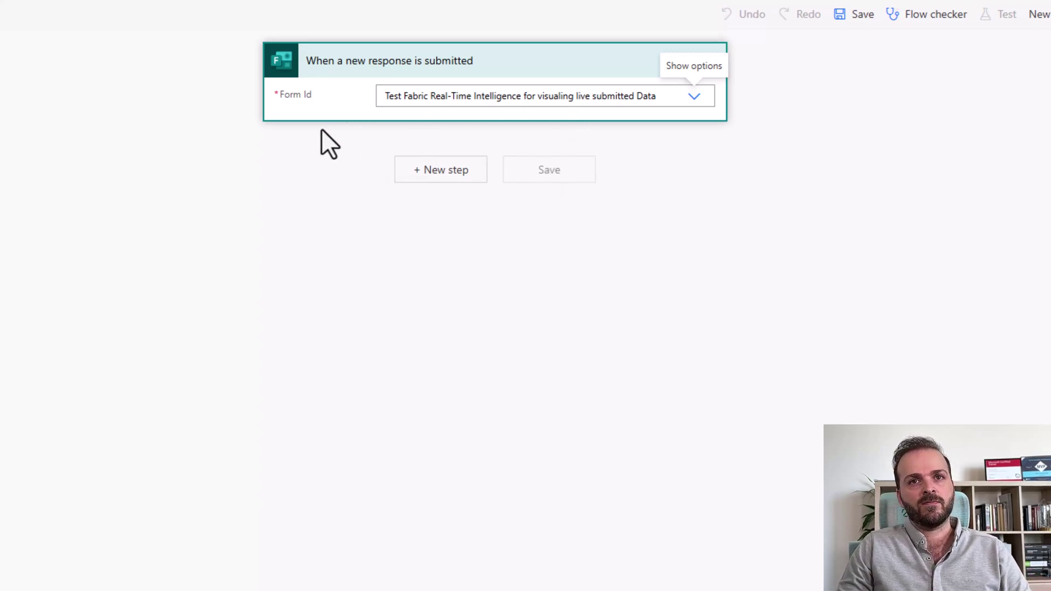
left_click(421, 174)
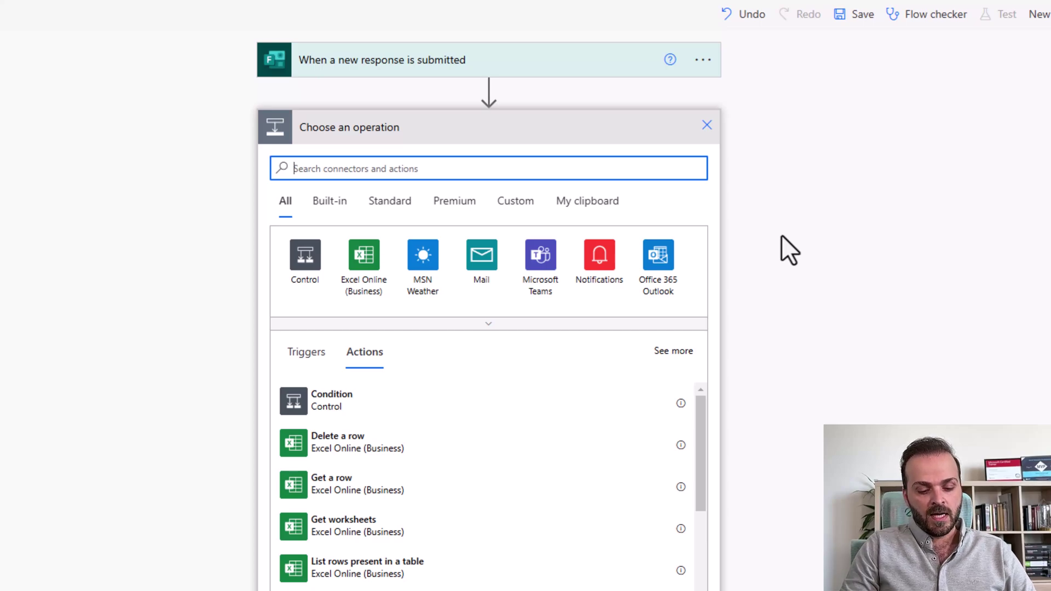
type("form")
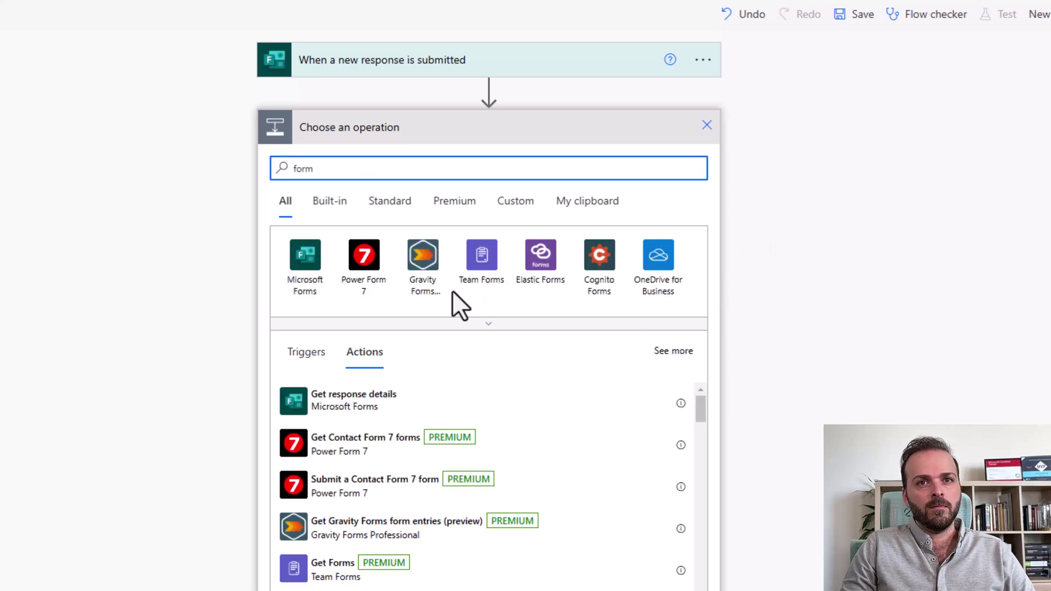
left_click(312, 262)
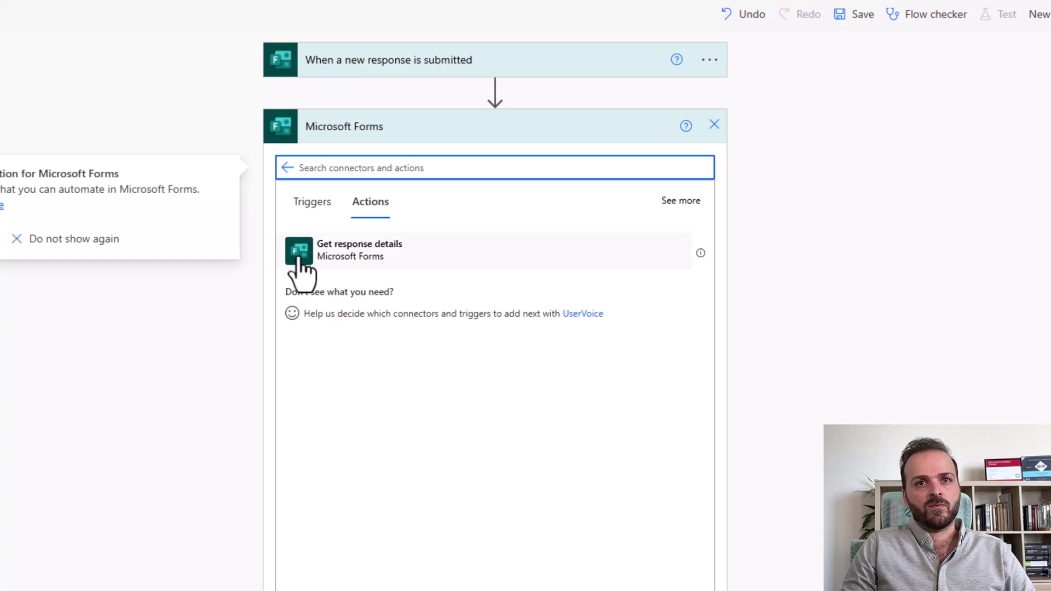
left_click(367, 256)
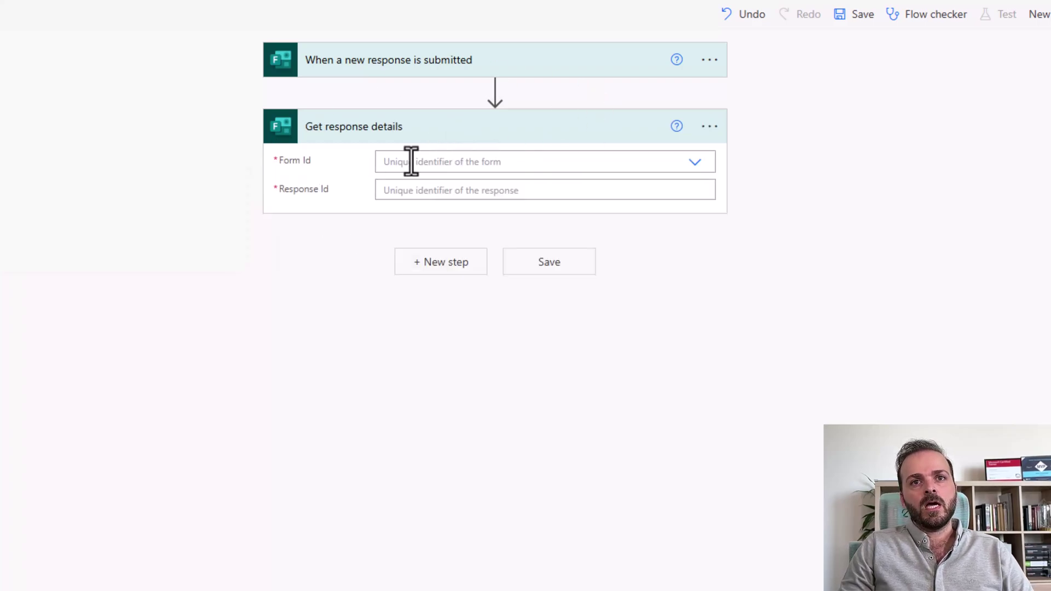
Step: Configure Get response details with the "Test Fabric Real-Time Intelligence for visualing live submitted Data" form and the trigger's Response Id, and save the flow
left_click(695, 162)
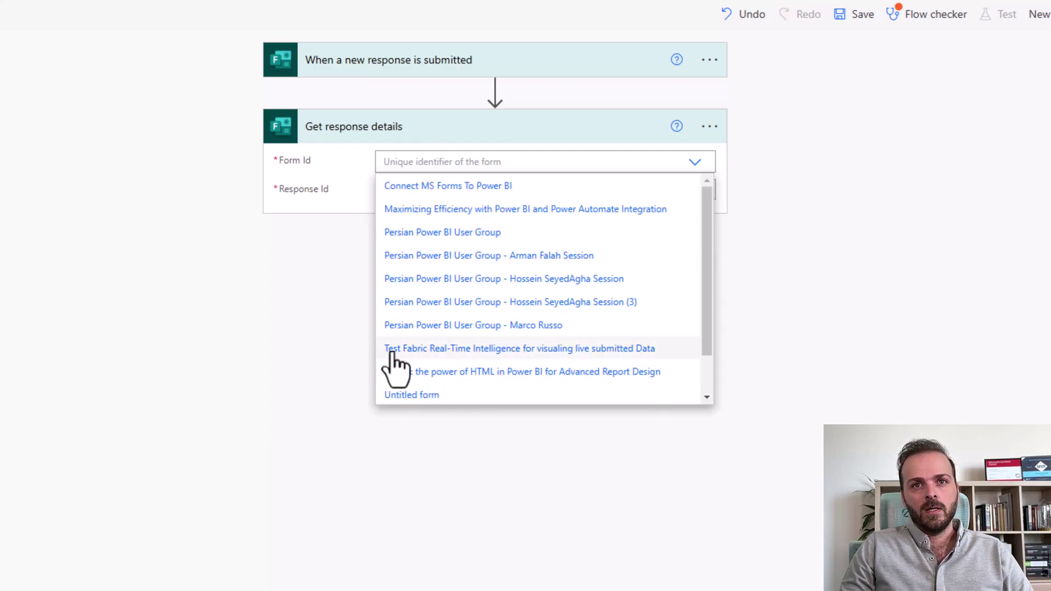
left_click(391, 352)
left_click(416, 195)
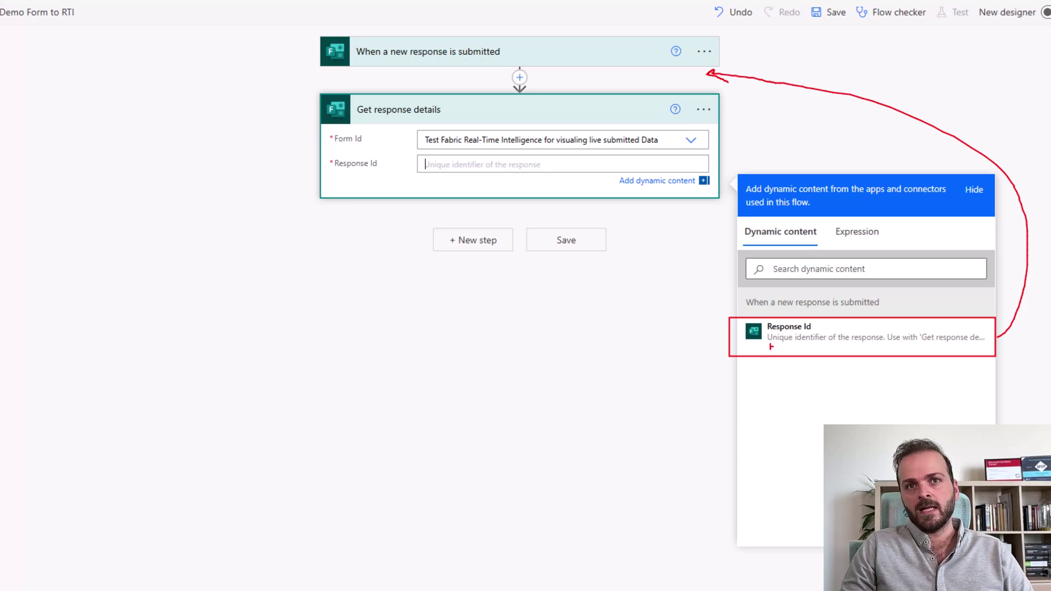
key("Escape")
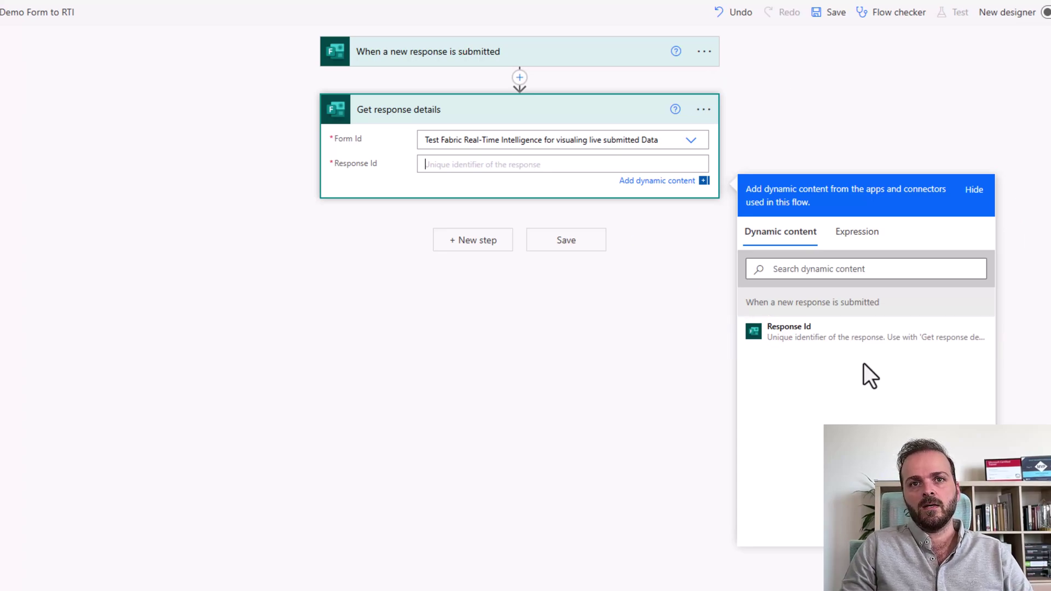
left_click(834, 335)
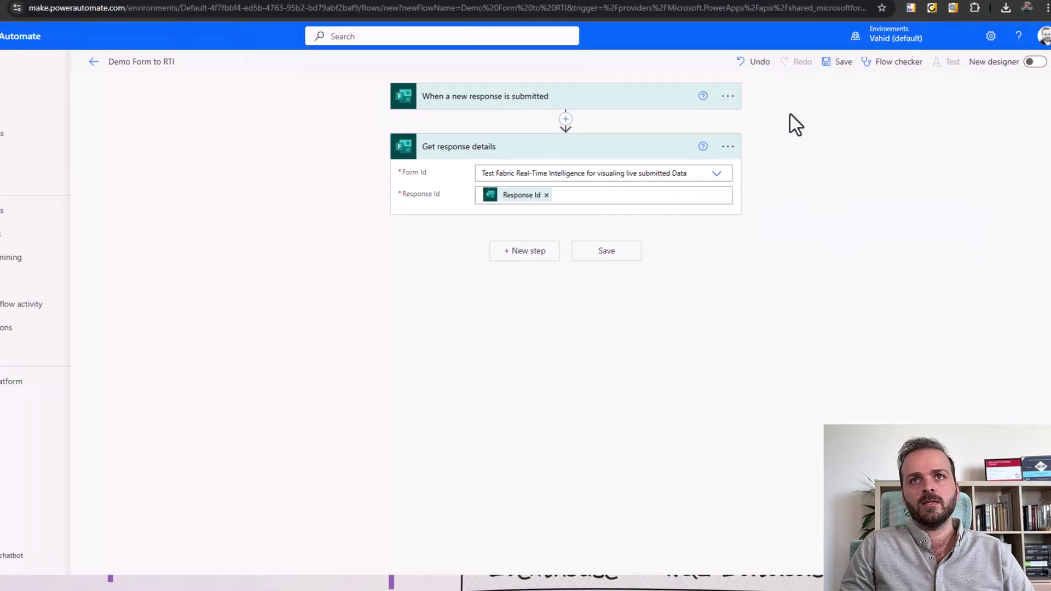
left_click(826, 14)
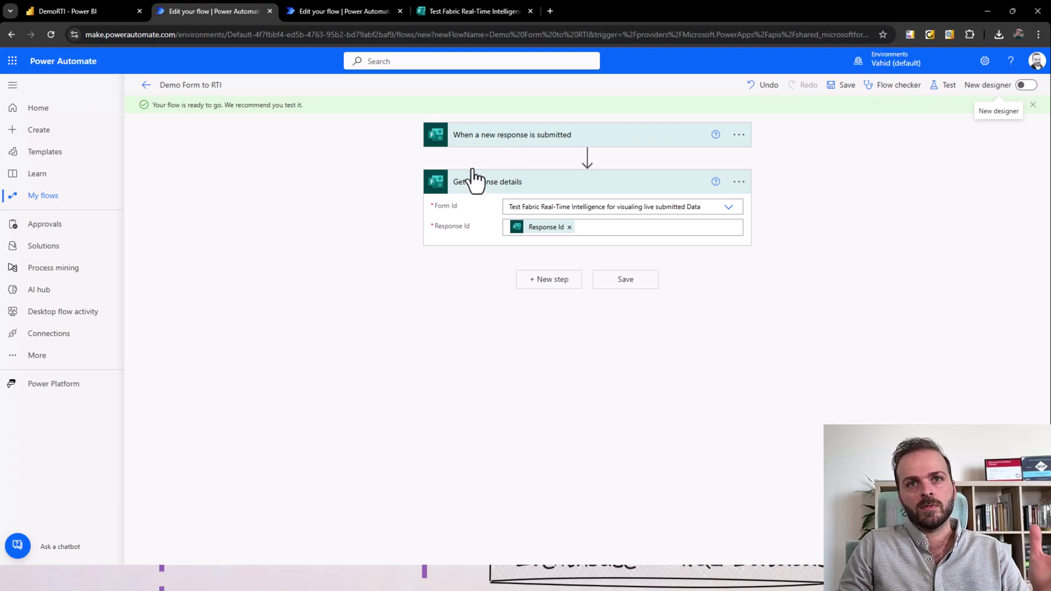
Step: Check the trigger's form setting, and switch to Power BI to examine the MsFormData source in the DemoRTI eventstream
left_click(524, 141)
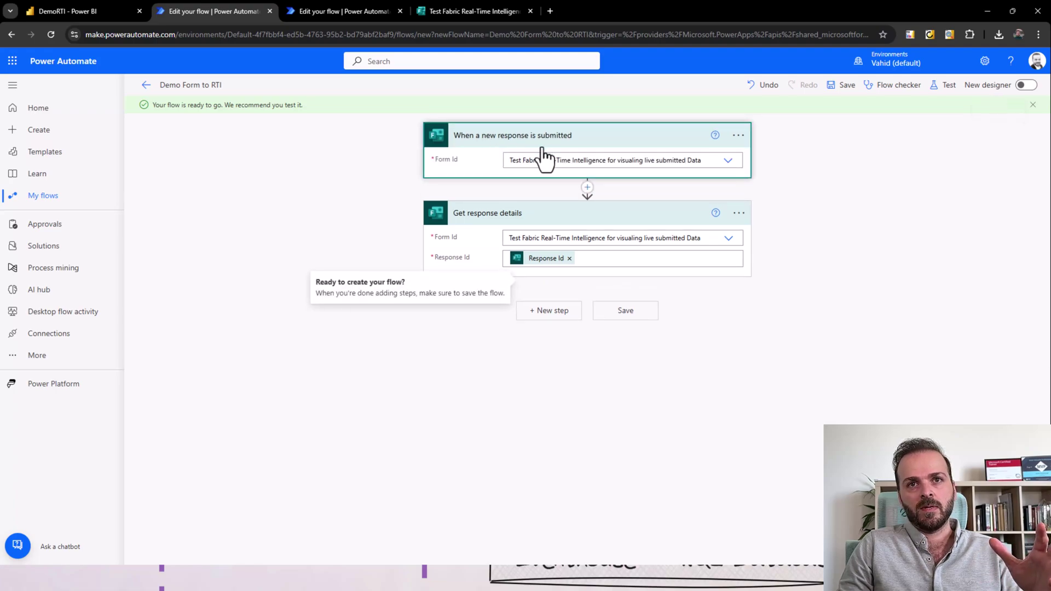
left_click(523, 140)
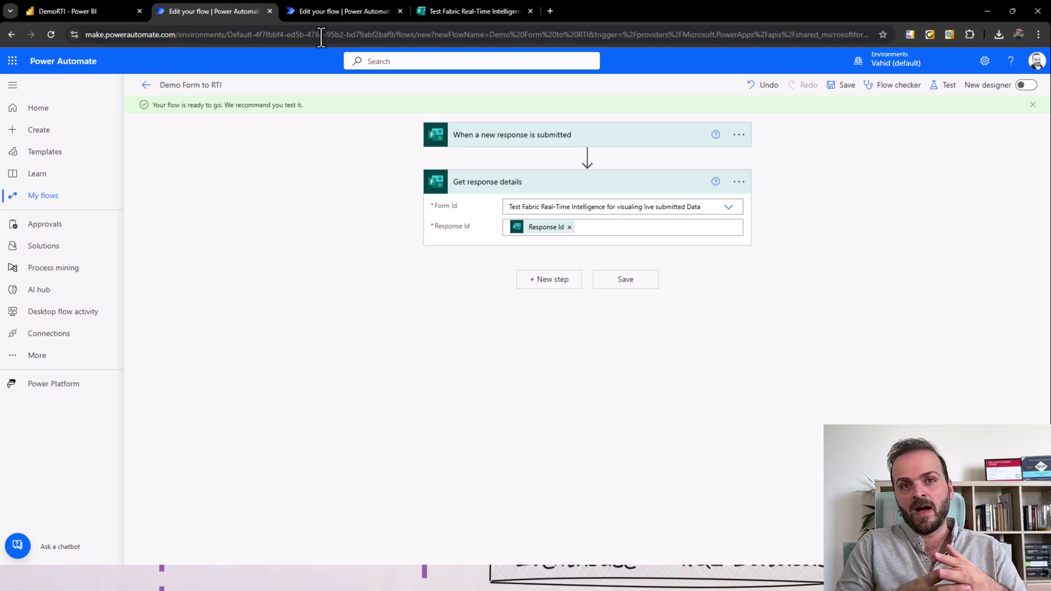
left_click(87, 9)
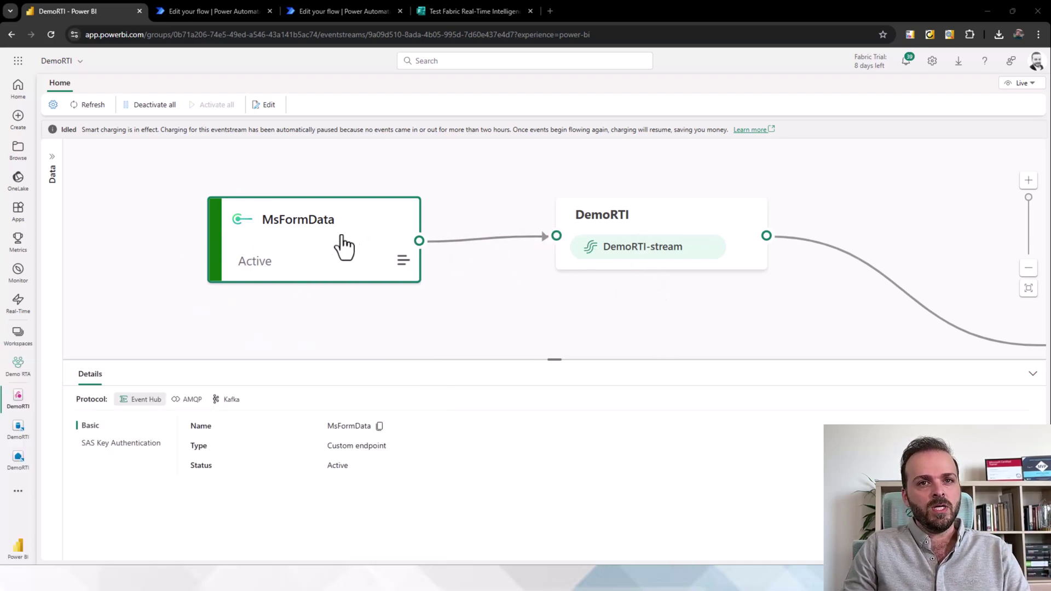
left_click_drag(183, 174, 435, 298)
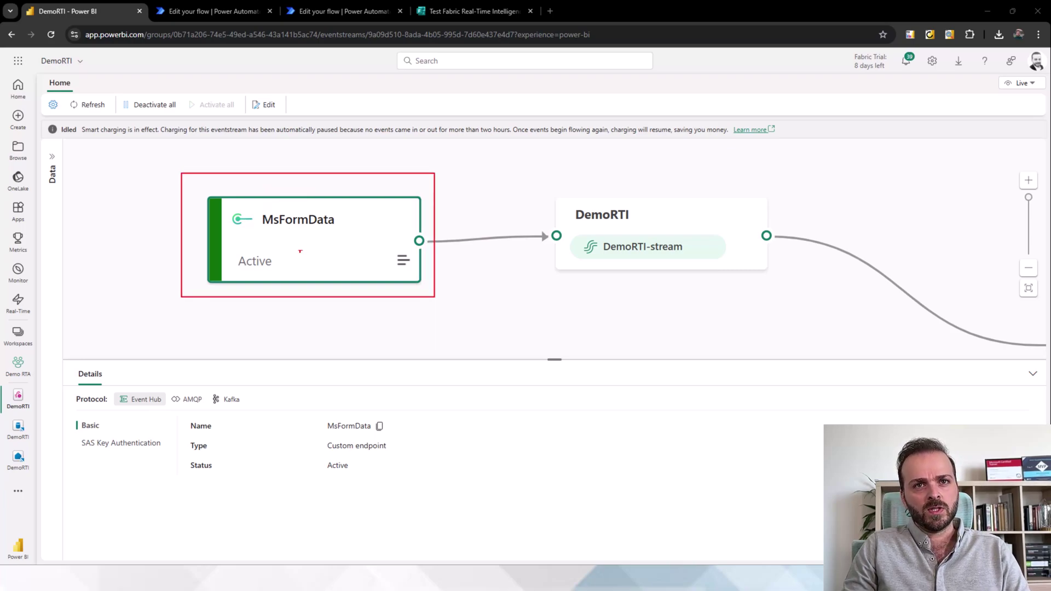
key("Escape")
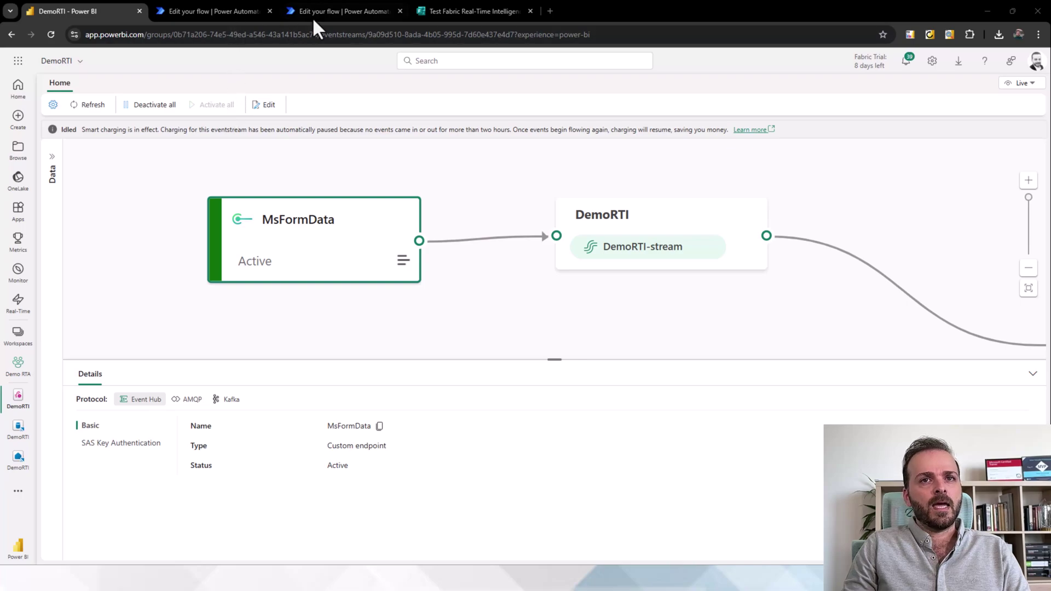
Step: Examine the Send event settings in the existing Real-Time Analysis flow in Power Automate alongside the DemoRTI eventstream in Power BI
left_click(305, 3)
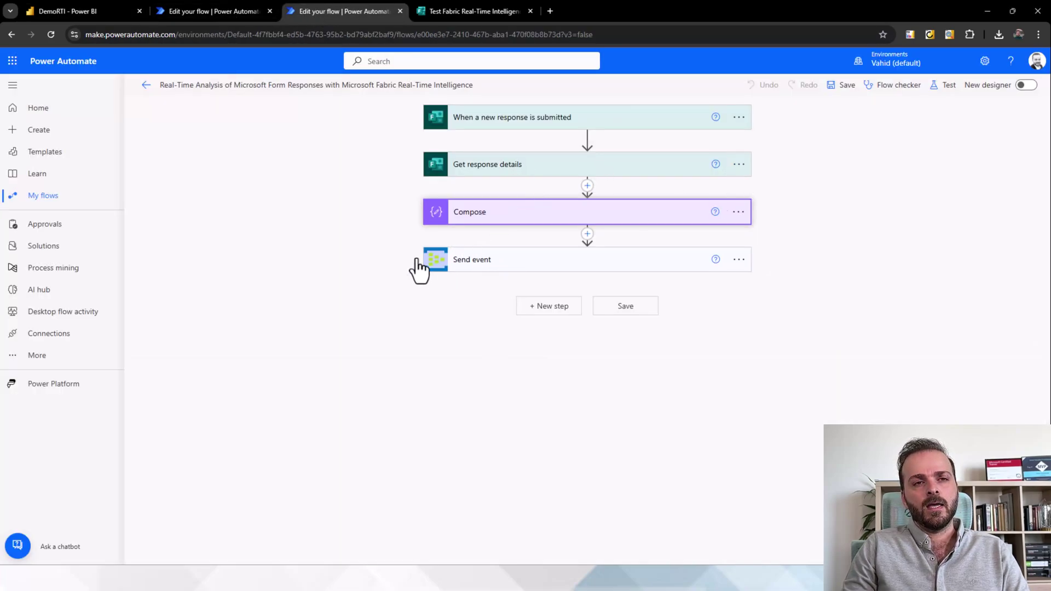
left_click(495, 262)
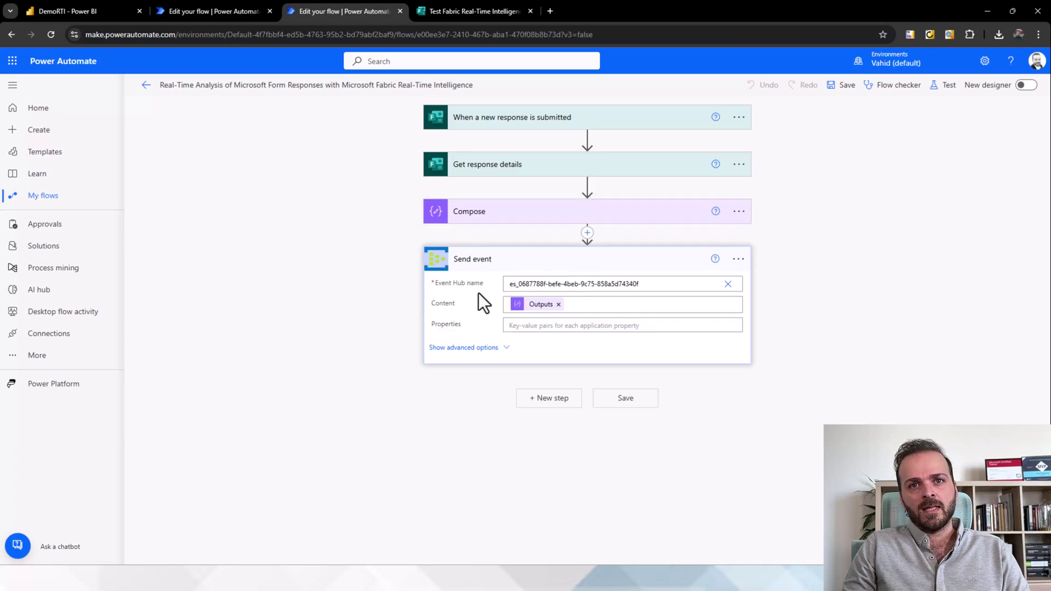
left_click(209, 11)
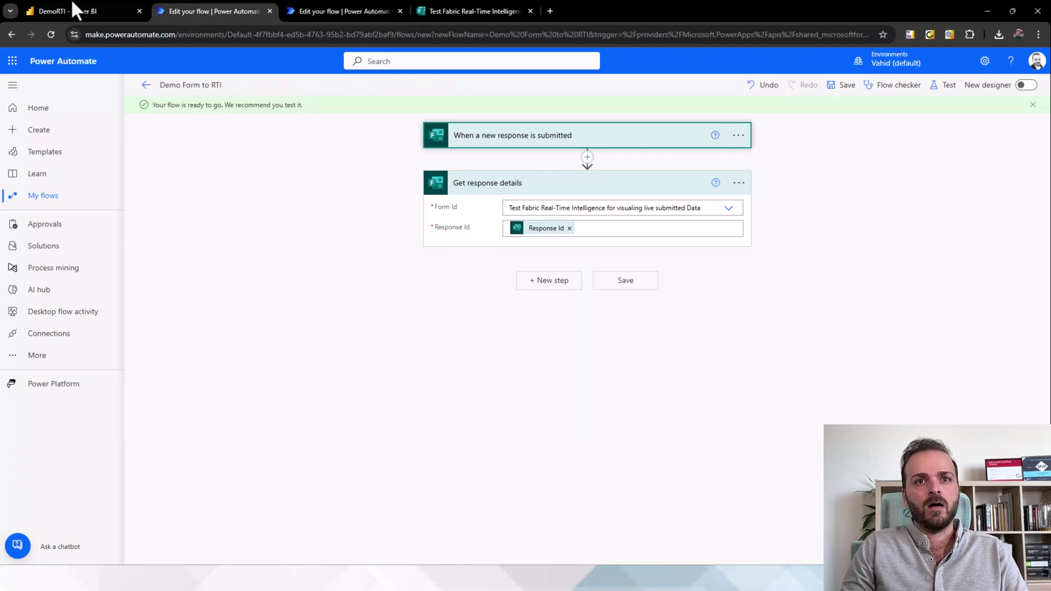
left_click(77, 10)
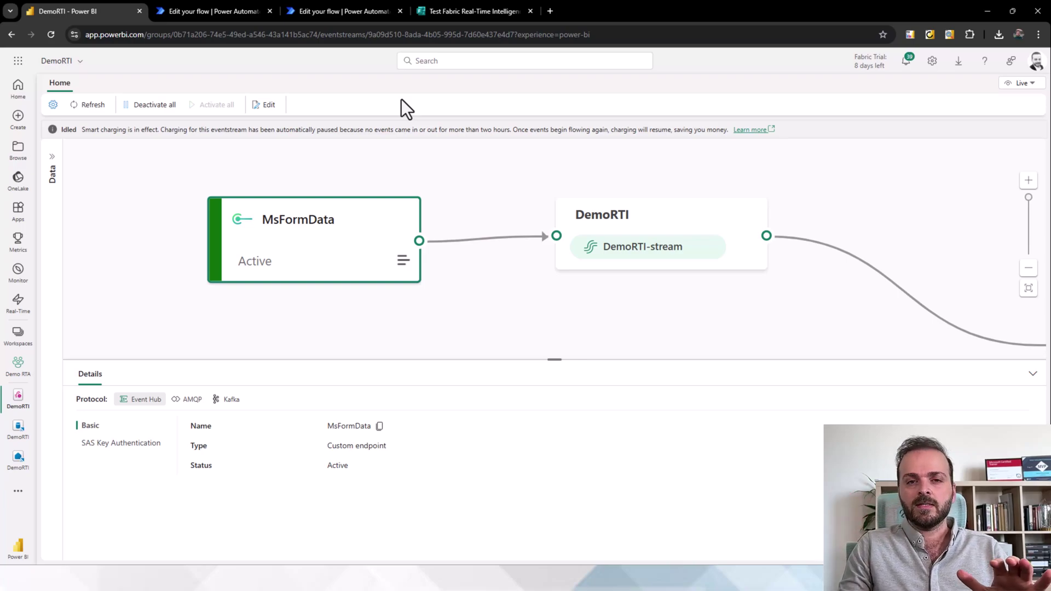
left_click(330, 10)
left_click(193, 10)
left_click(300, 8)
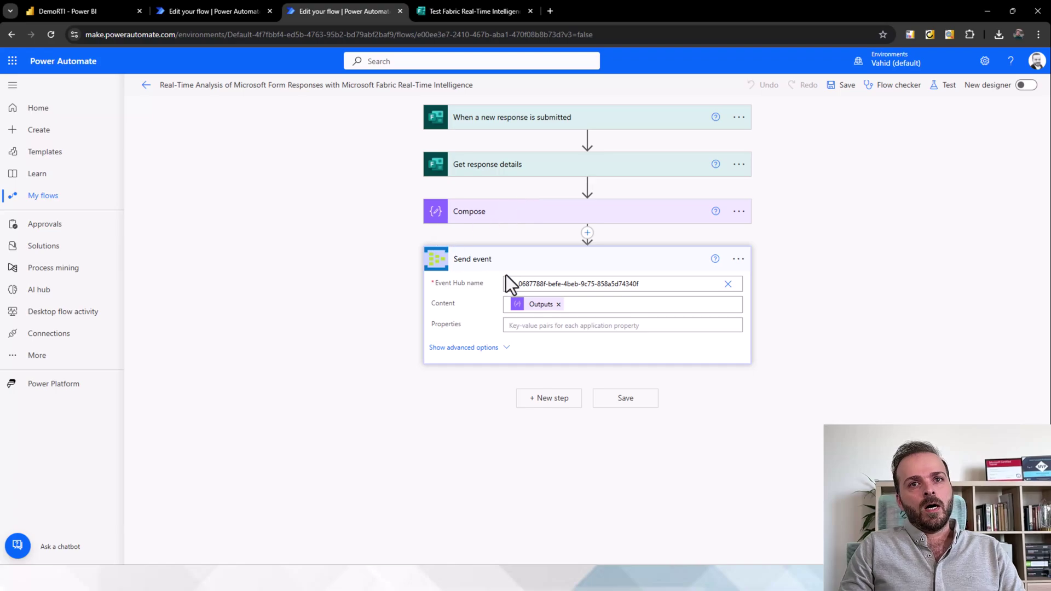
left_click(103, 12)
Step: Examine the Get response details settings and the JSON keys and values composed in the Compose inputs of the Real-Time Analysis flow
left_click(362, 11)
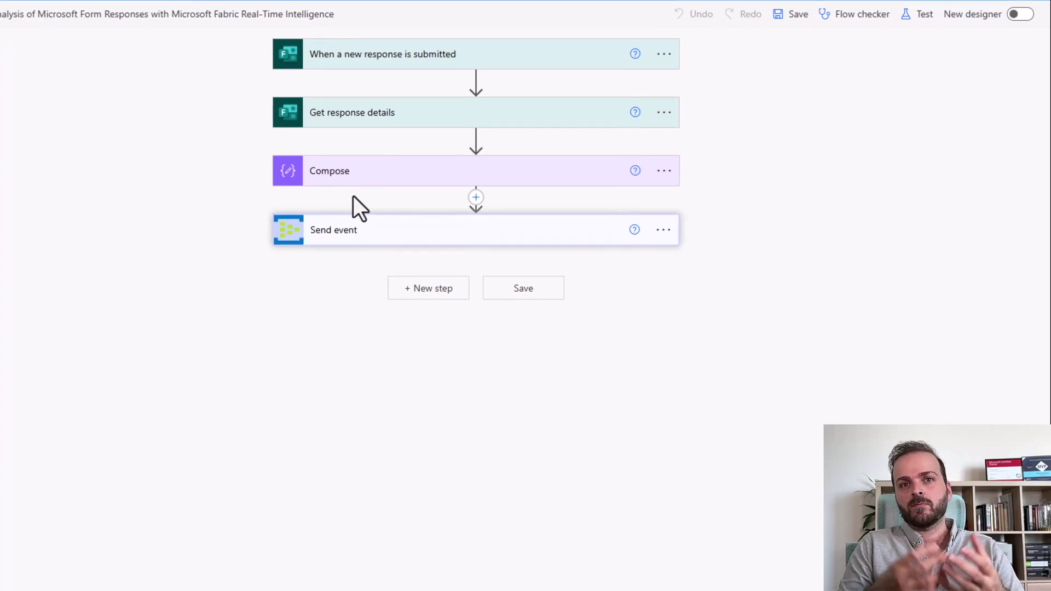
left_click(358, 120)
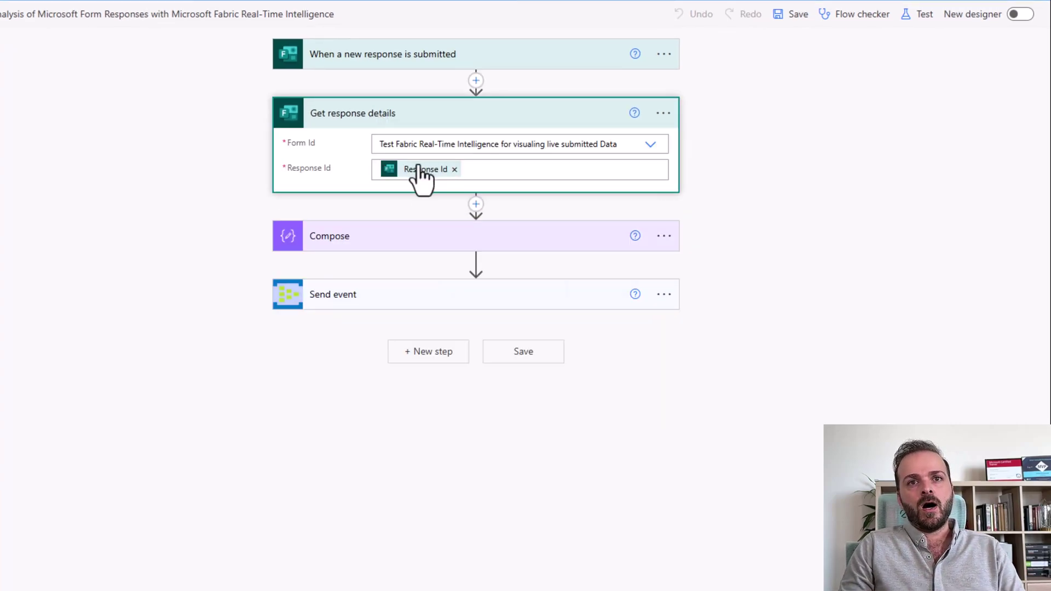
left_click(395, 237)
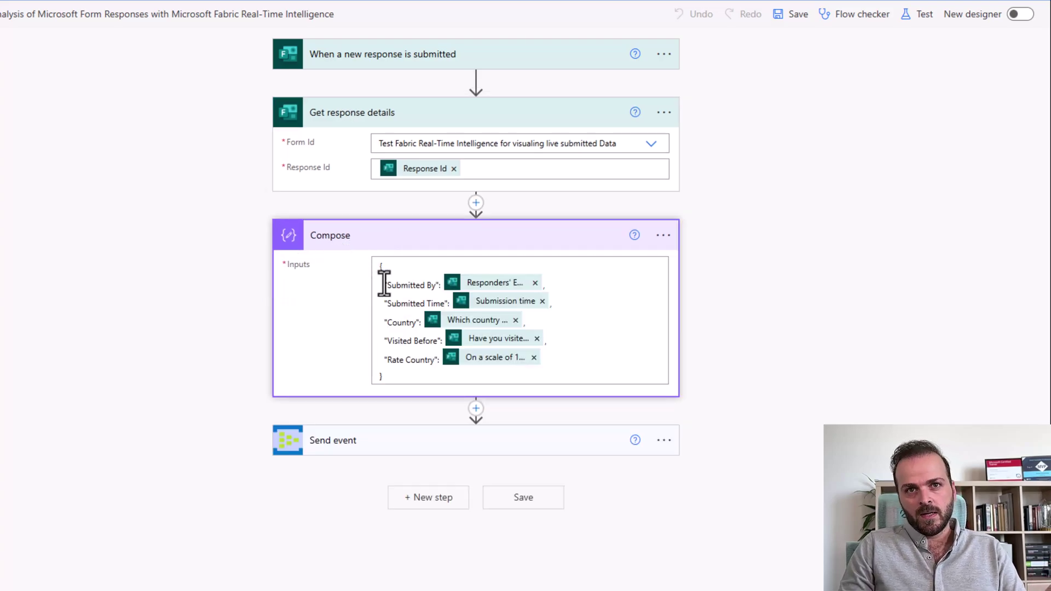
left_click_drag(389, 380, 366, 280)
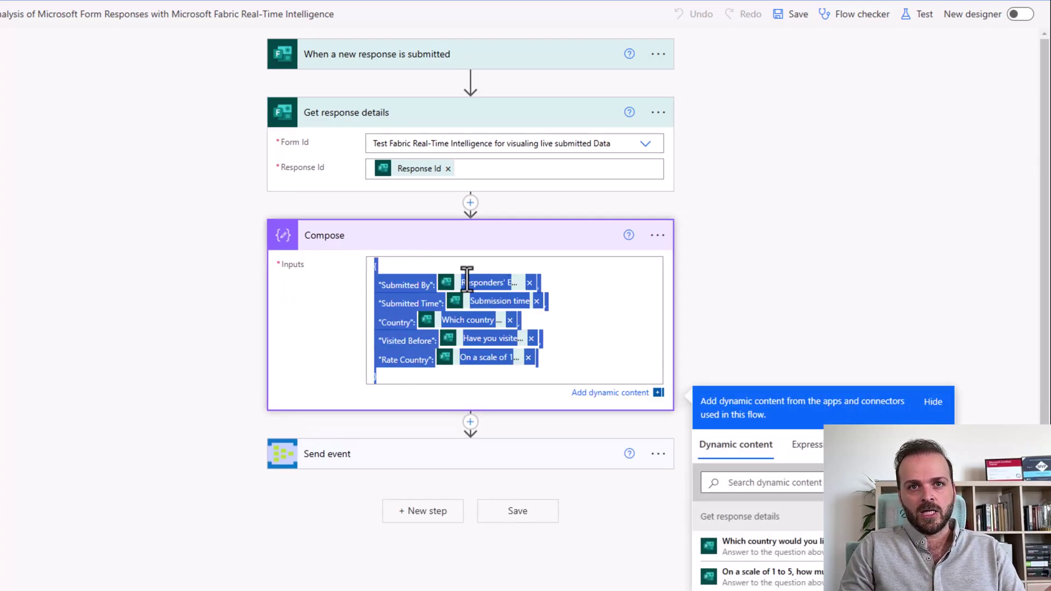
left_click(653, 300)
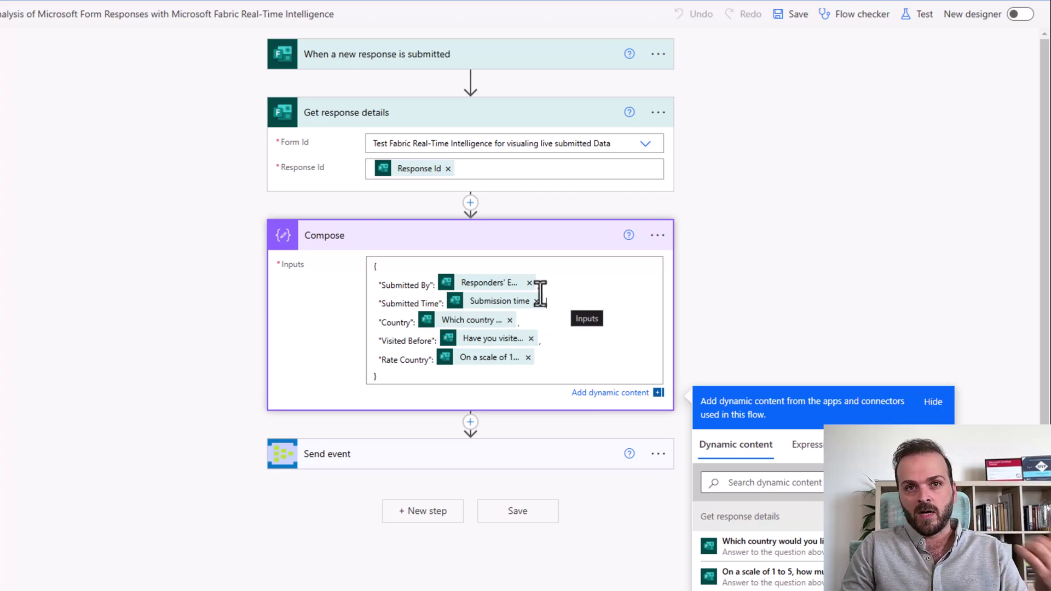
left_click_drag(377, 284, 440, 304)
left_click_drag(375, 326, 412, 324)
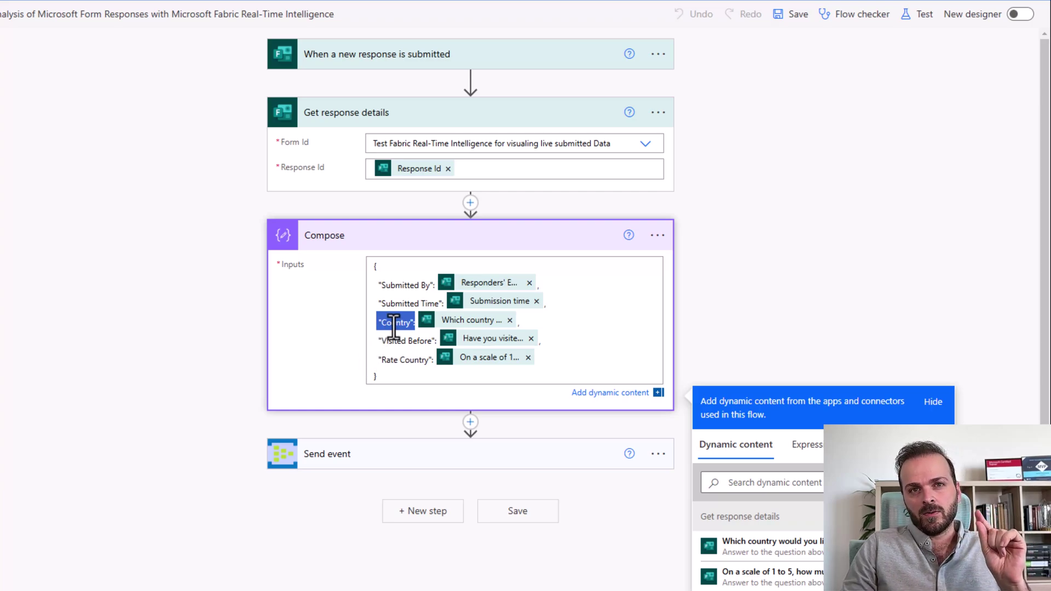
double_click(391, 323)
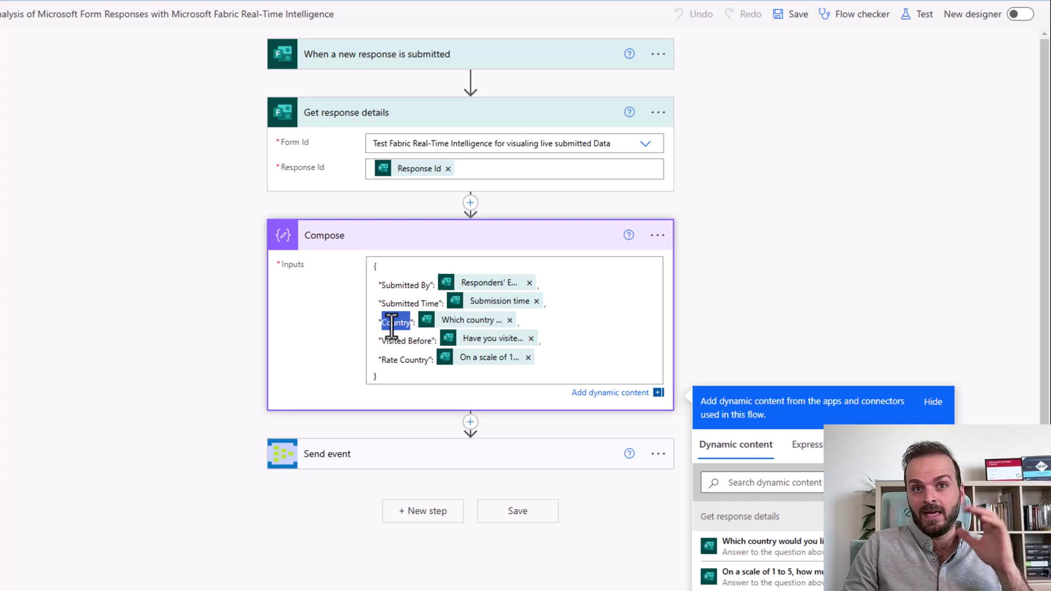
double_click(393, 340)
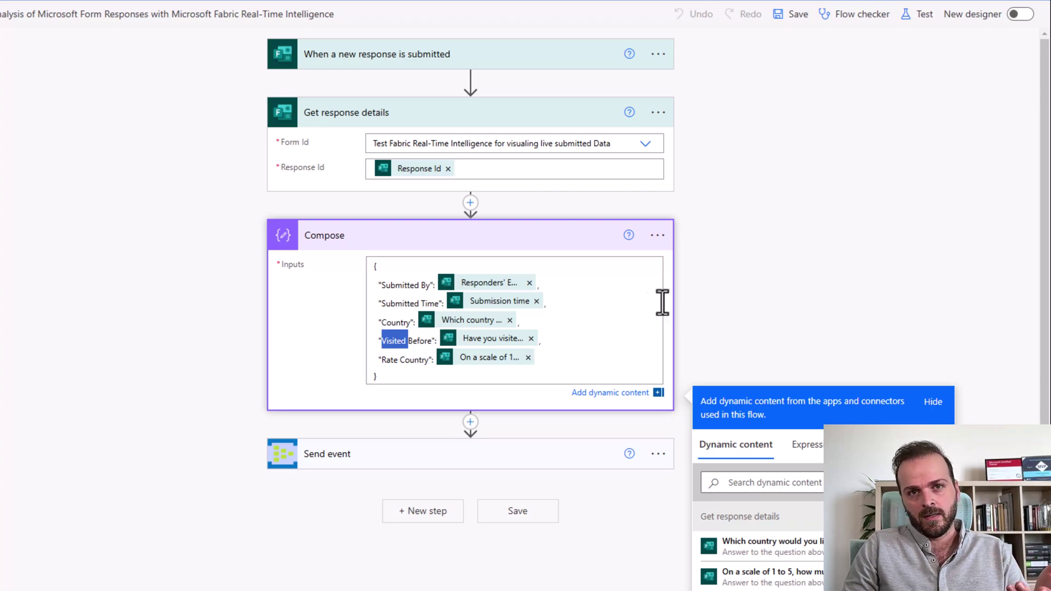
scroll(685, 303, "down", 2)
left_click_drag(418, 239, 365, 134)
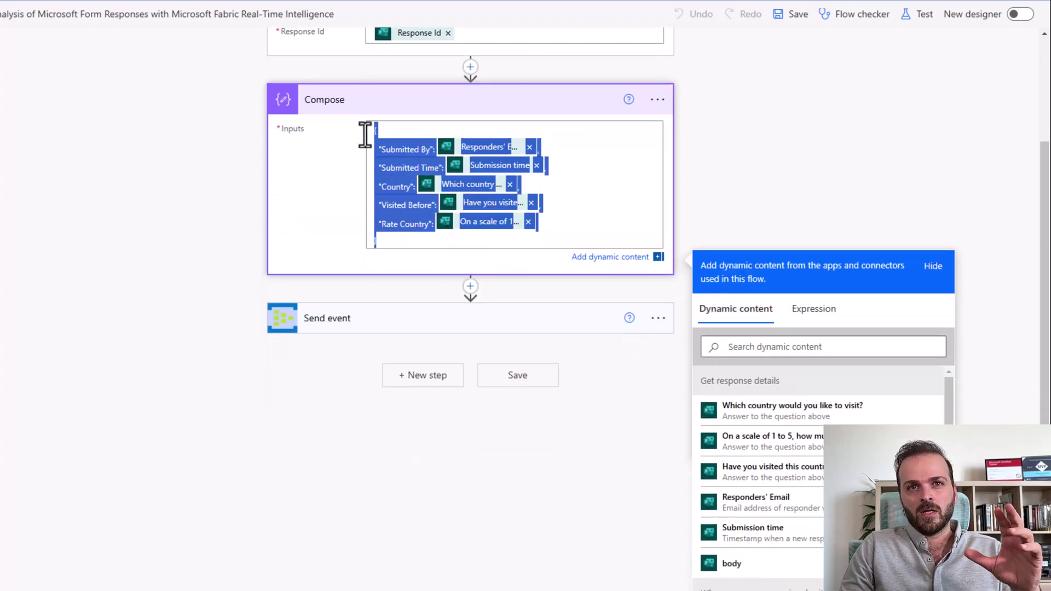
left_click(360, 218)
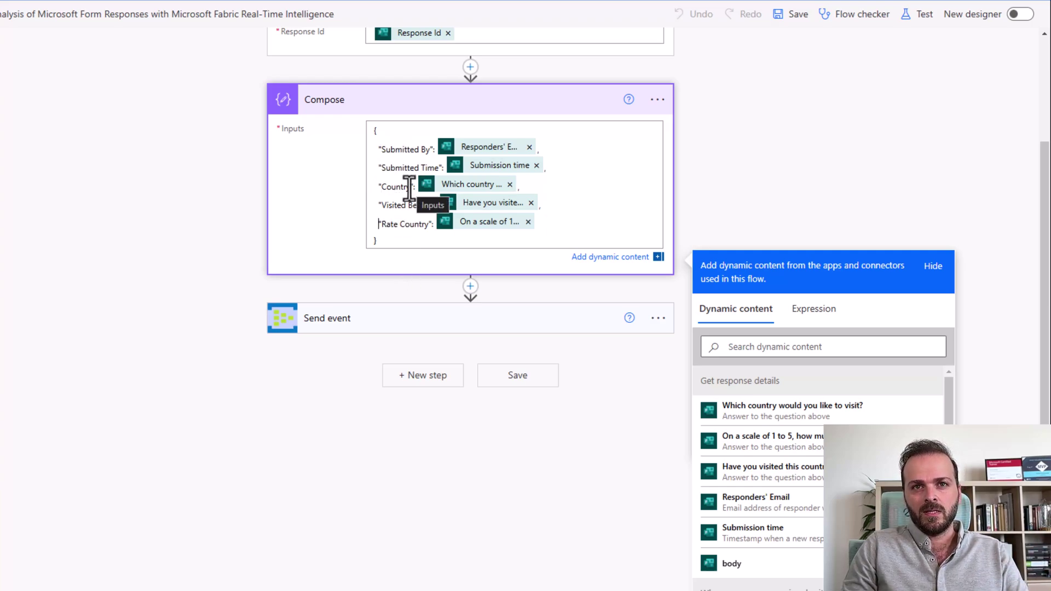
Step: Compare the Compose fields with the dynamic content available from Get response details, and review the Send event settings
scroll(794, 307, "down", 1)
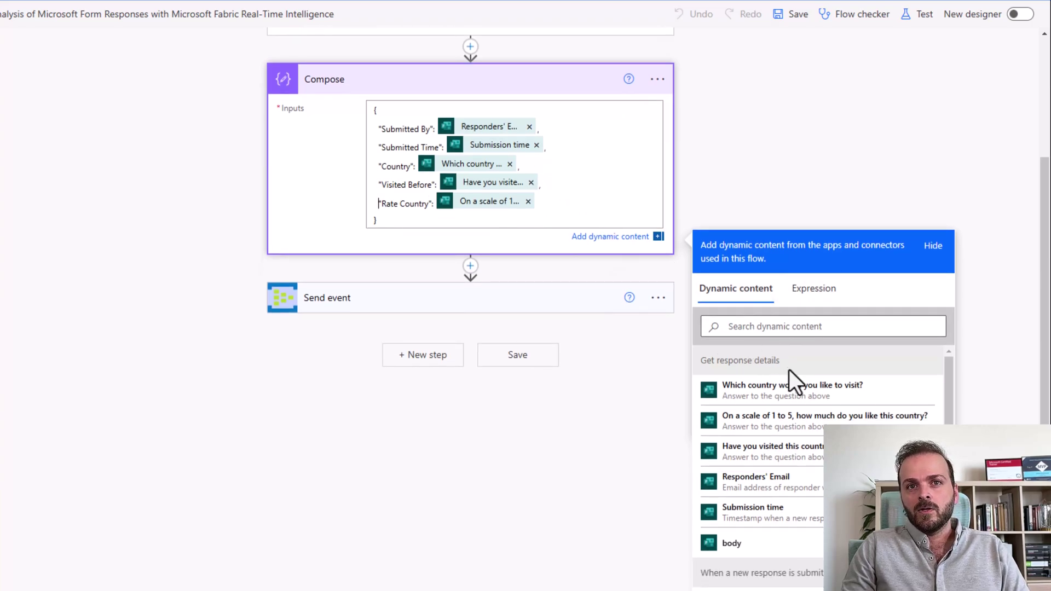
scroll(341, 141, "up", 3)
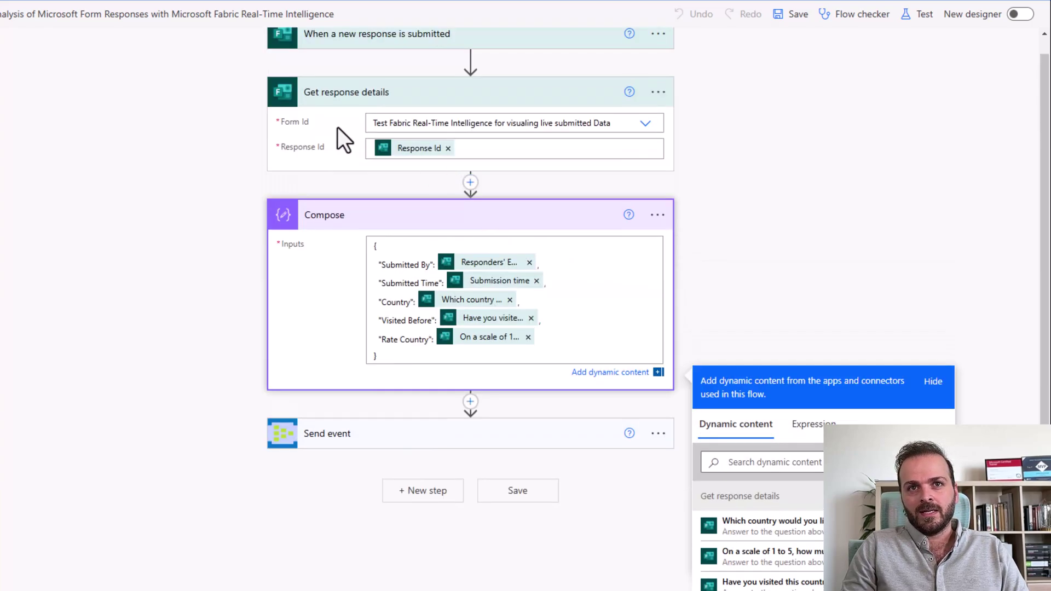
scroll(601, 204, "down", 3)
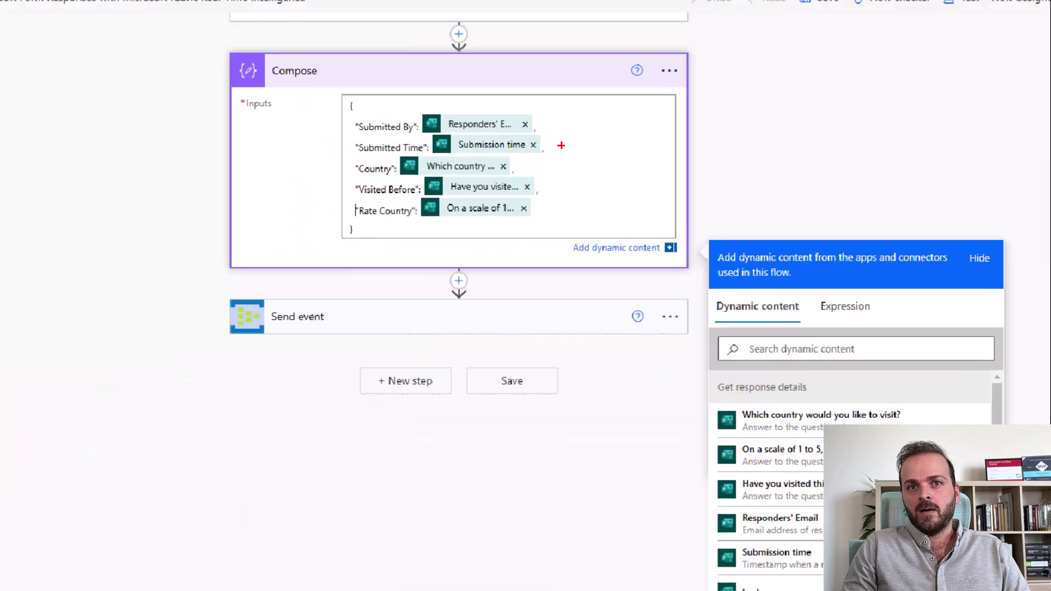
scroll(805, 463, "up", 2)
scroll(763, 435, "down", 1)
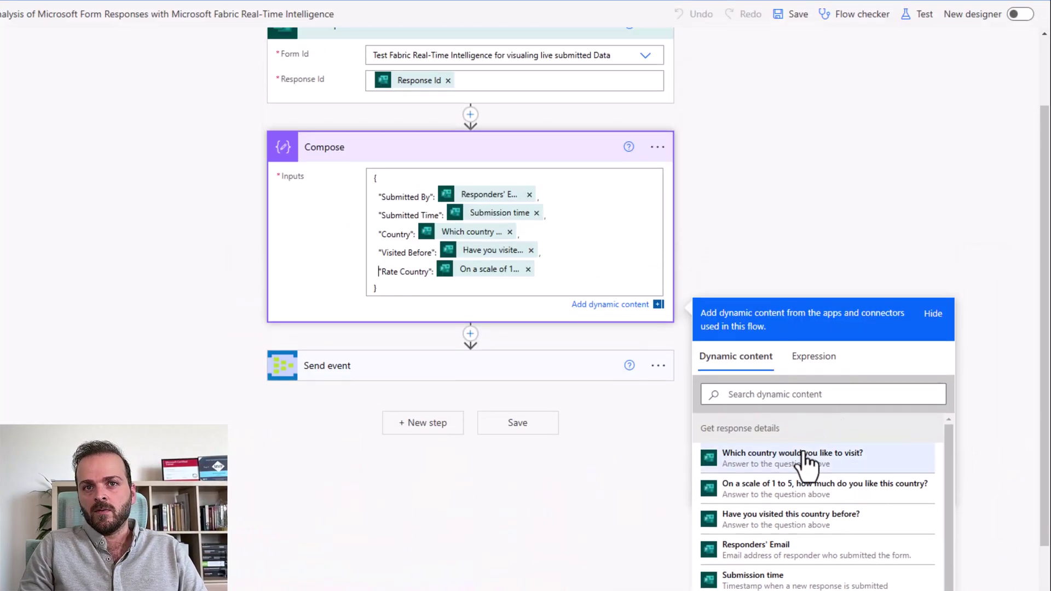
scroll(763, 436, "up", 2)
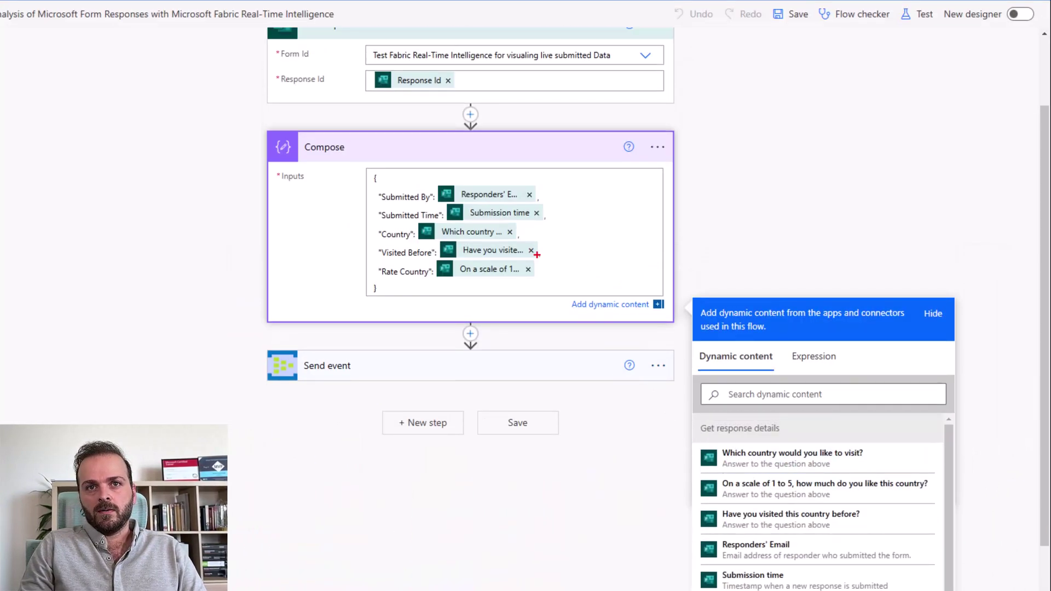
left_click_drag(608, 325, 671, 429)
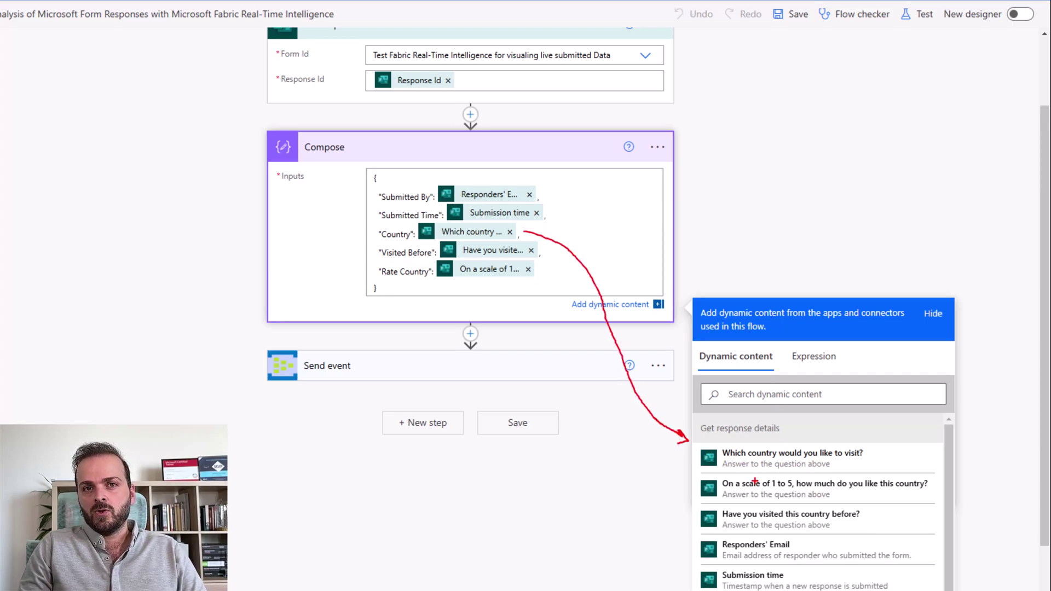
key("Escape")
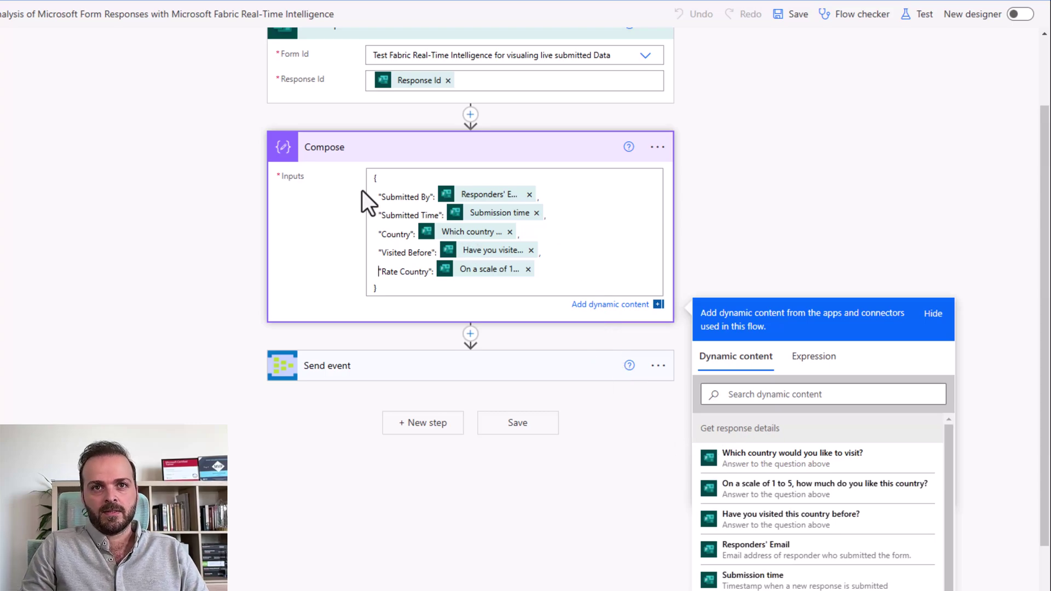
left_click(387, 372)
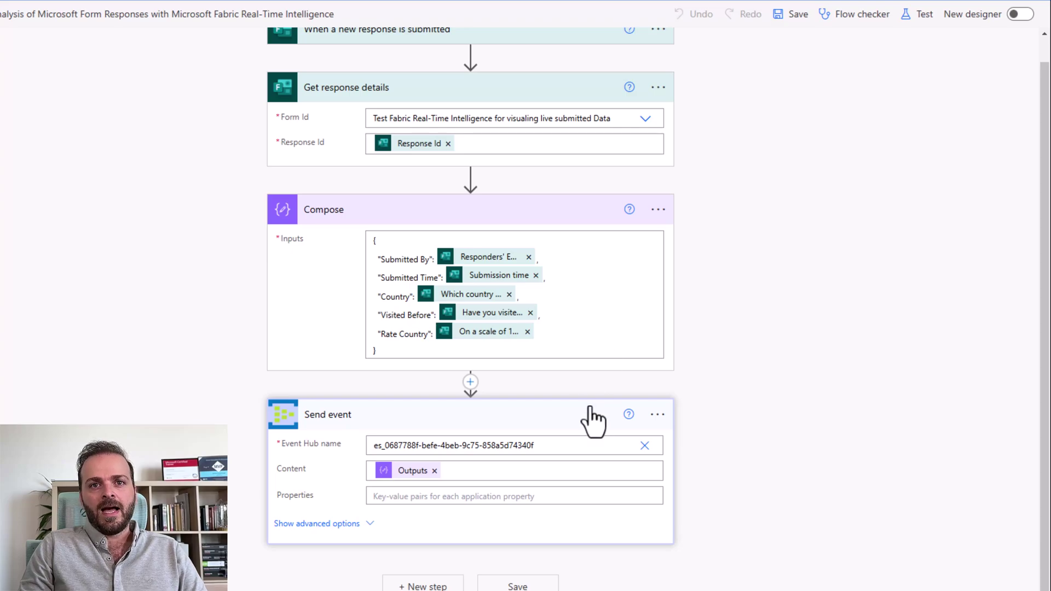
left_click(481, 122)
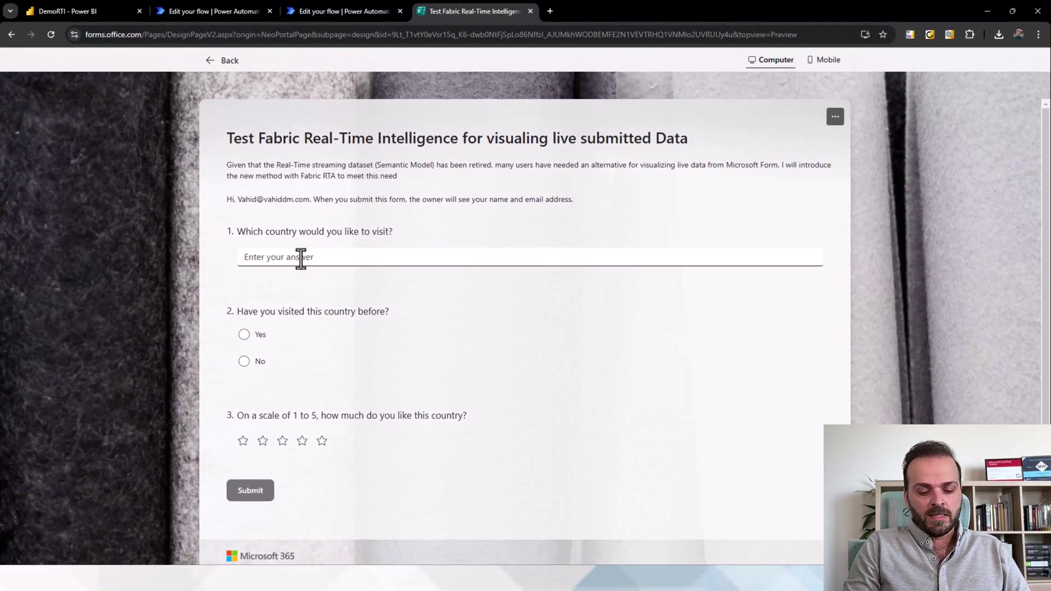
Step: Submit a test response in the Microsoft Forms preview with country Australia, visited before Yes, and a five-star rating
type("Australia")
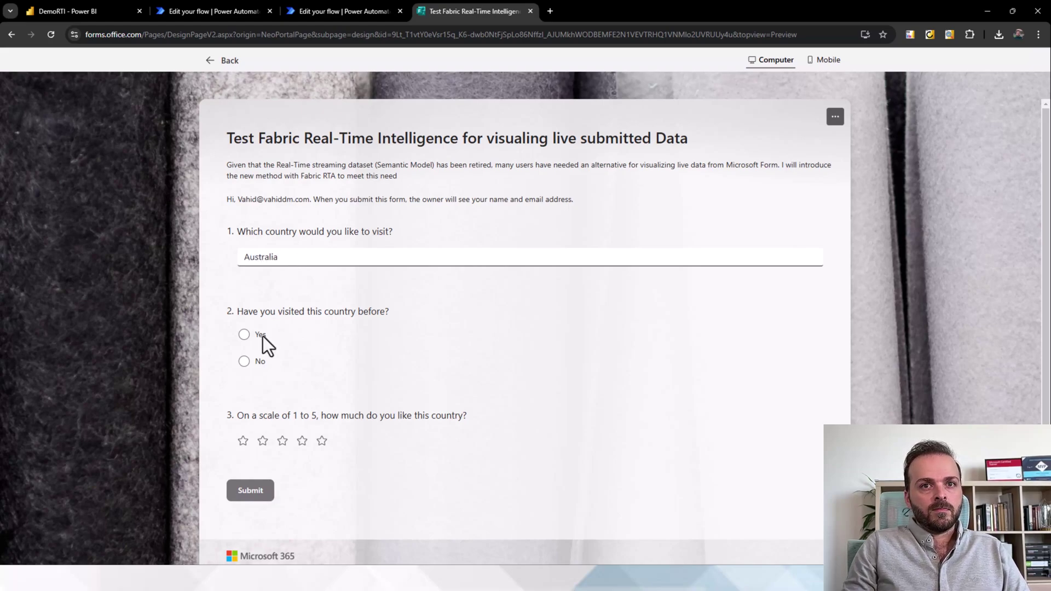
left_click(261, 335)
left_click(322, 441)
left_click(262, 497)
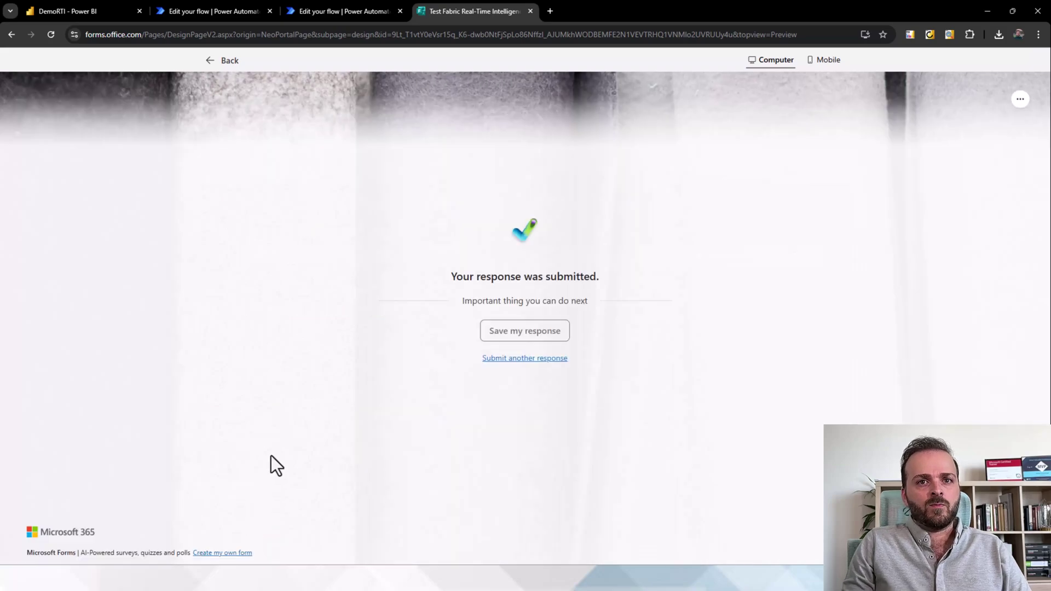
Step: Switch to Power Automate, refresh the Real-Time Analysis flow's run history and open the latest run
left_click(351, 11)
left_click(146, 85)
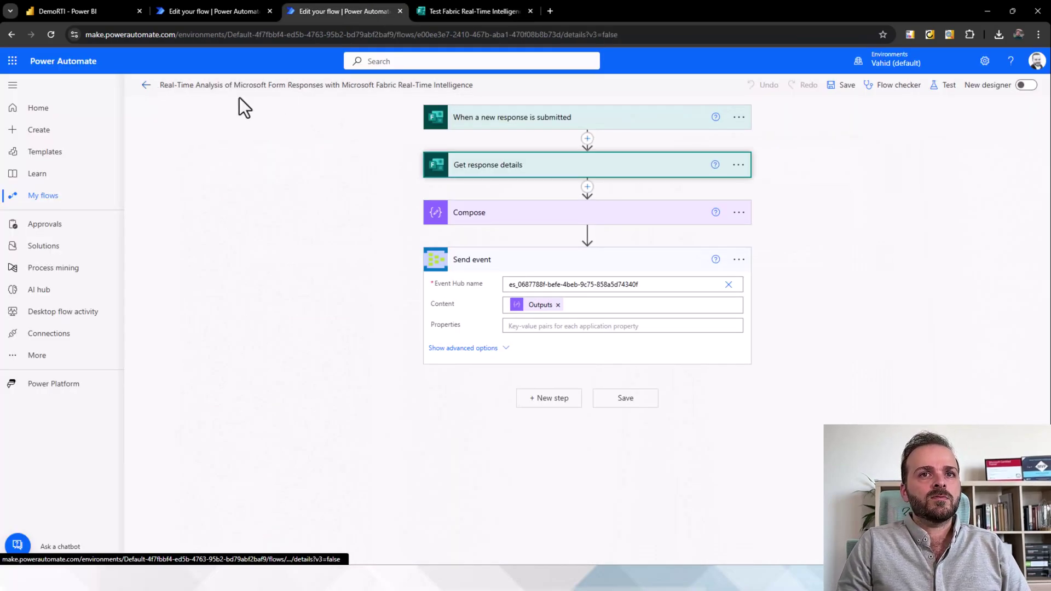
left_click(683, 359)
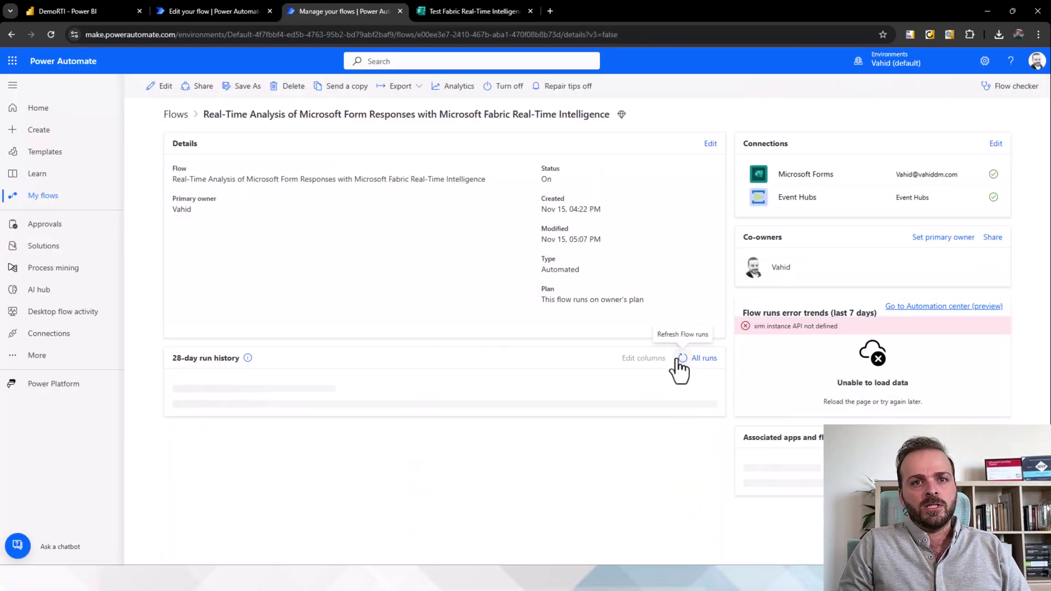
left_click(246, 419)
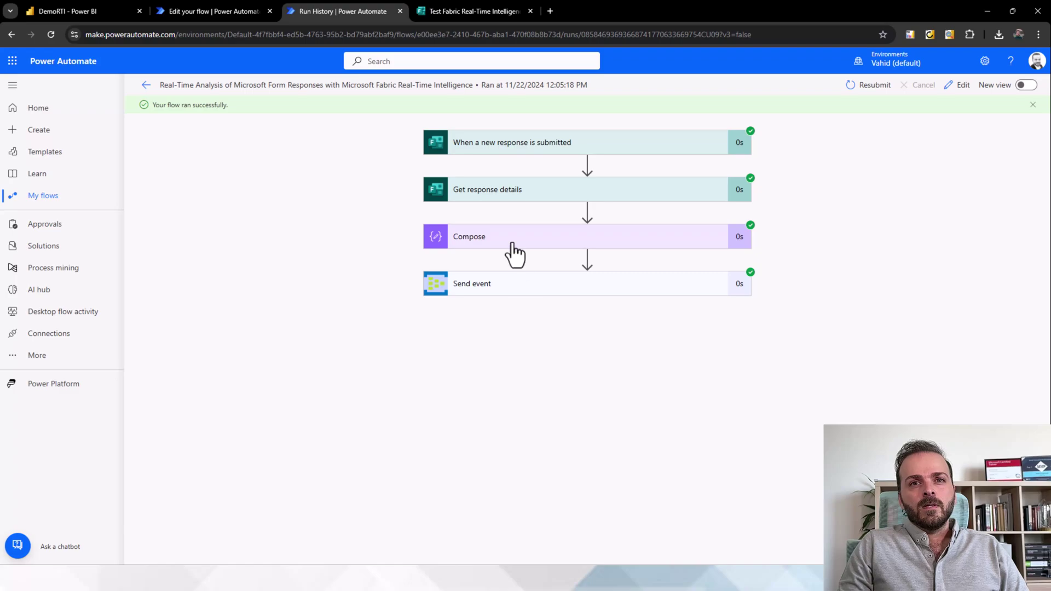
Step: Examine the Compose outputs and the Send event inputs of the flow run
left_click(513, 245)
scroll(570, 403, "down", 2)
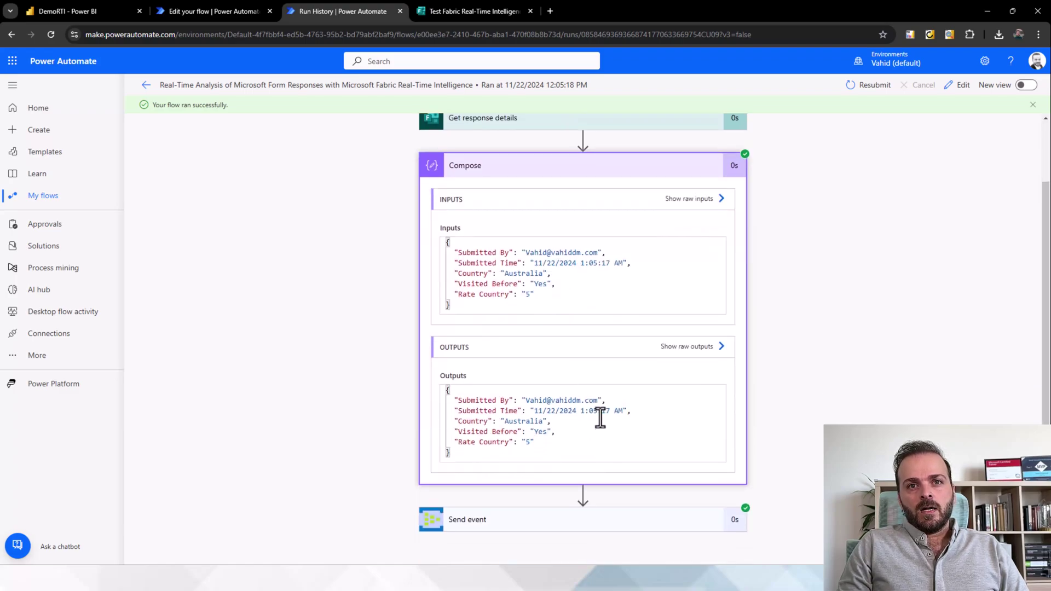
left_click_drag(504, 422, 522, 443)
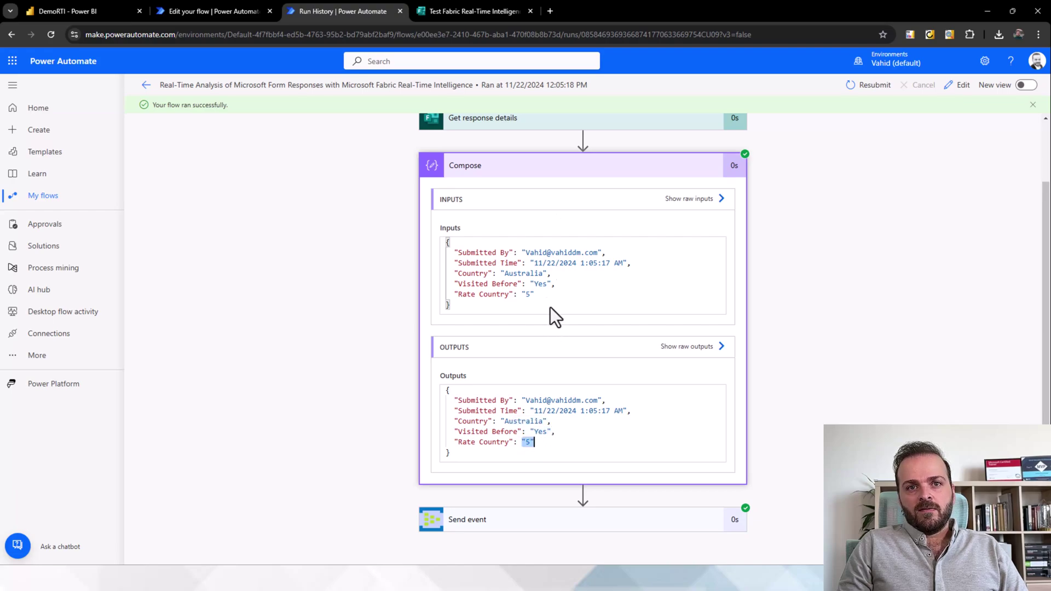
left_click(549, 169)
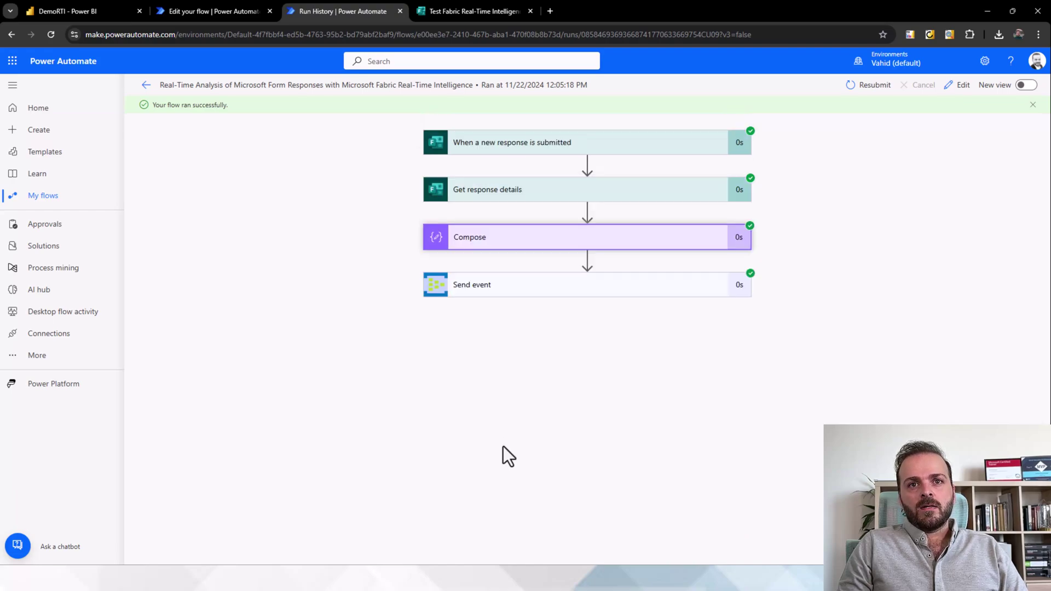
left_click(489, 287)
scroll(567, 377, "down", 1)
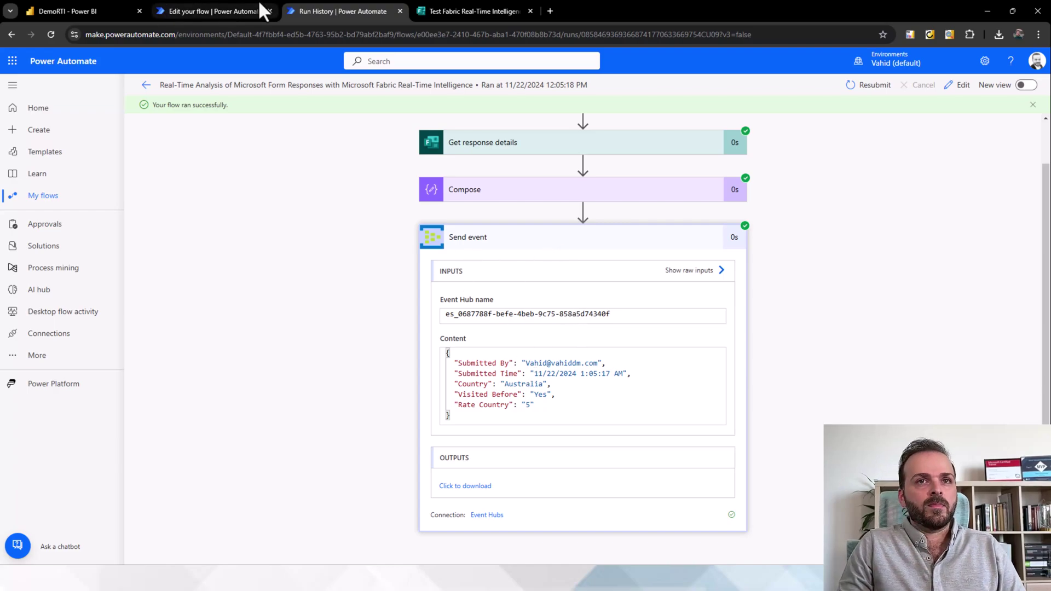
Step: Switch to Power BI and refresh the DemoRTI-stream data preview in the eventstream, enlarging the preview area
left_click(101, 9)
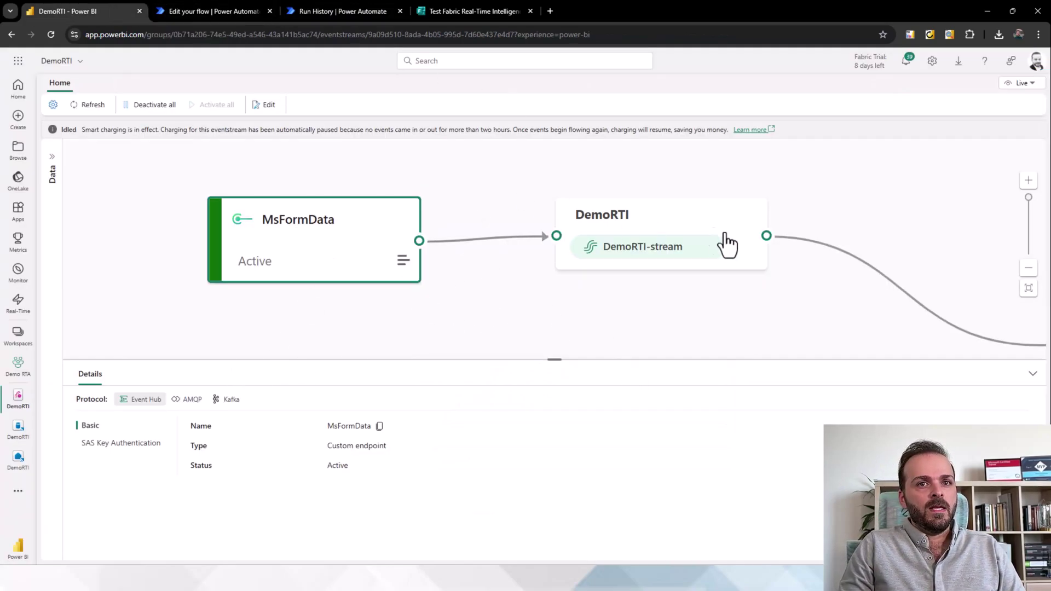
left_click(675, 238)
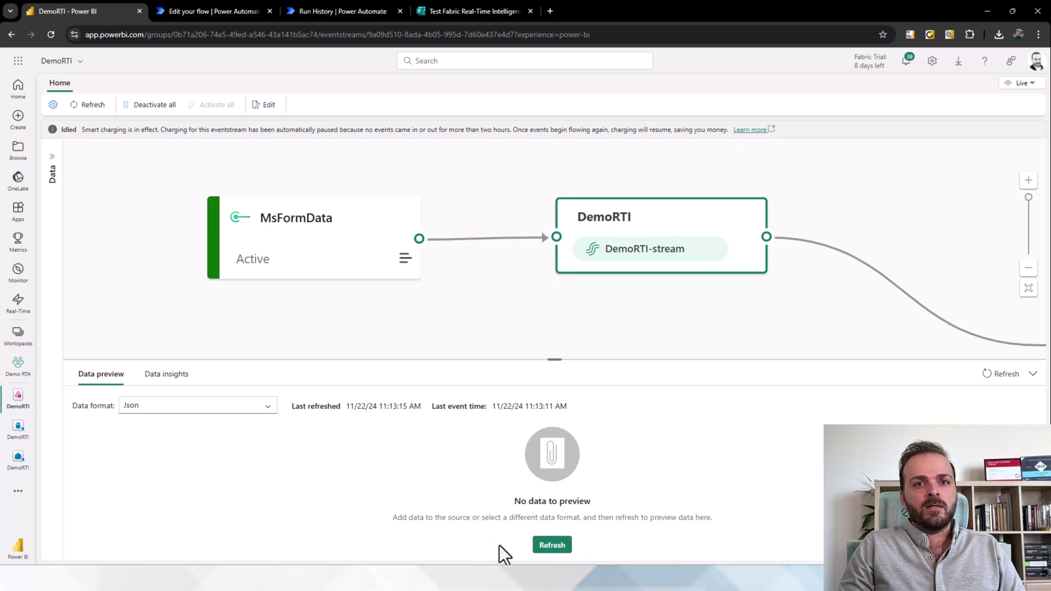
left_click(551, 544)
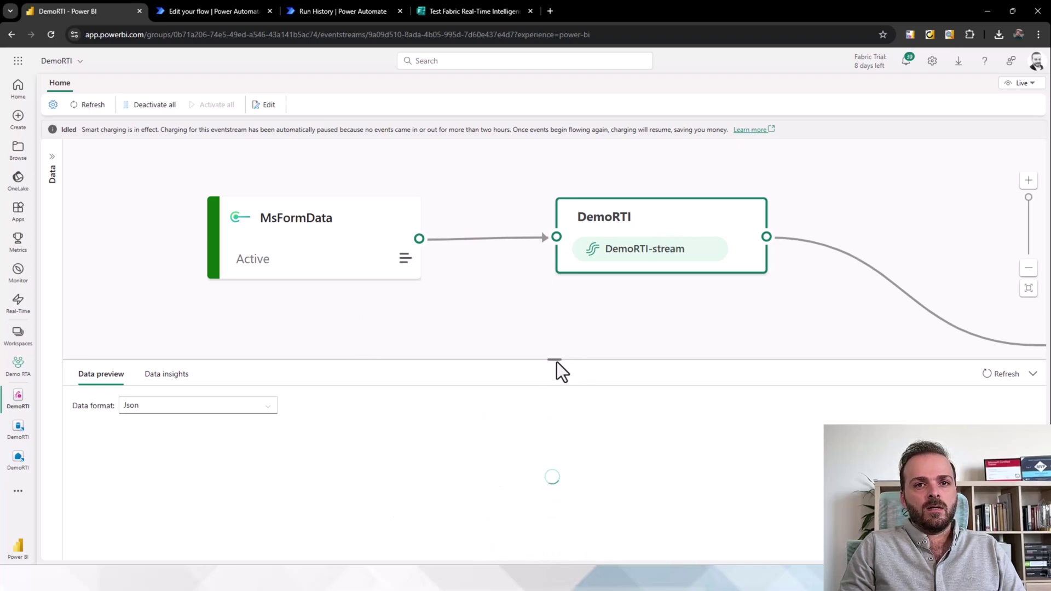
left_click_drag(552, 360, 552, 314)
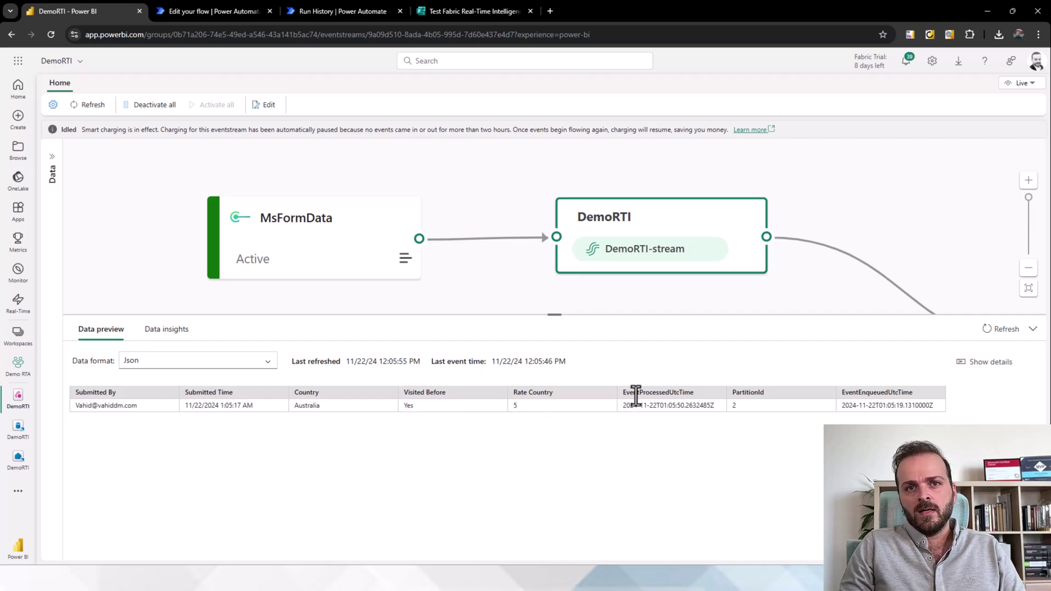
Step: Examine the EventProcessedUtcTime, PartitionId and EventEnqueuedUtcTime columns in the data preview, and switch back to the flow run in Power Automate
mouse_move(624, 381)
left_mouse_down()
mouse_move(826, 420)
mouse_move(960, 419)
left_mouse_up()
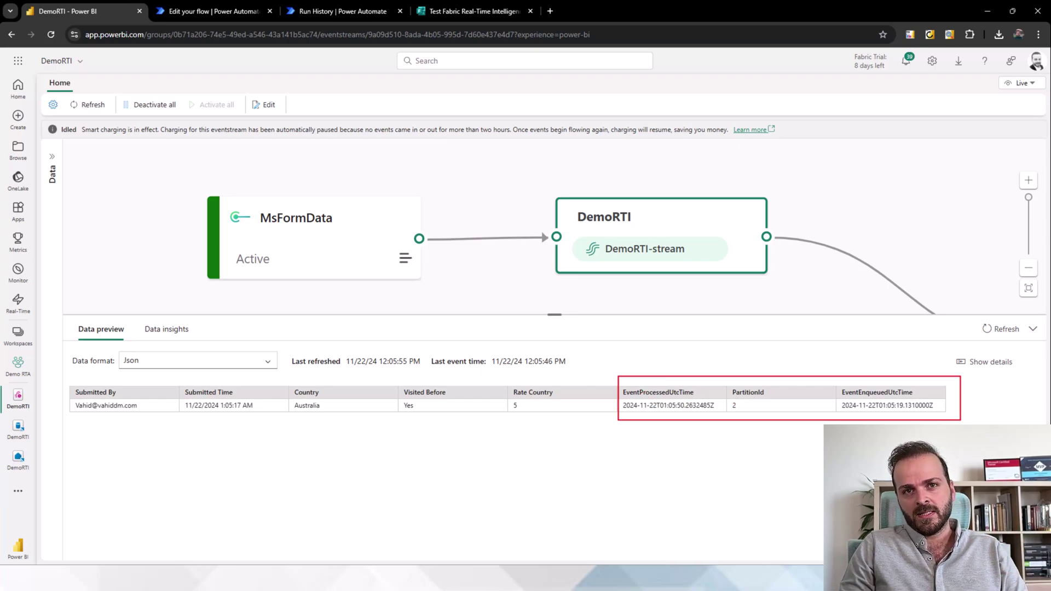
key("Escape")
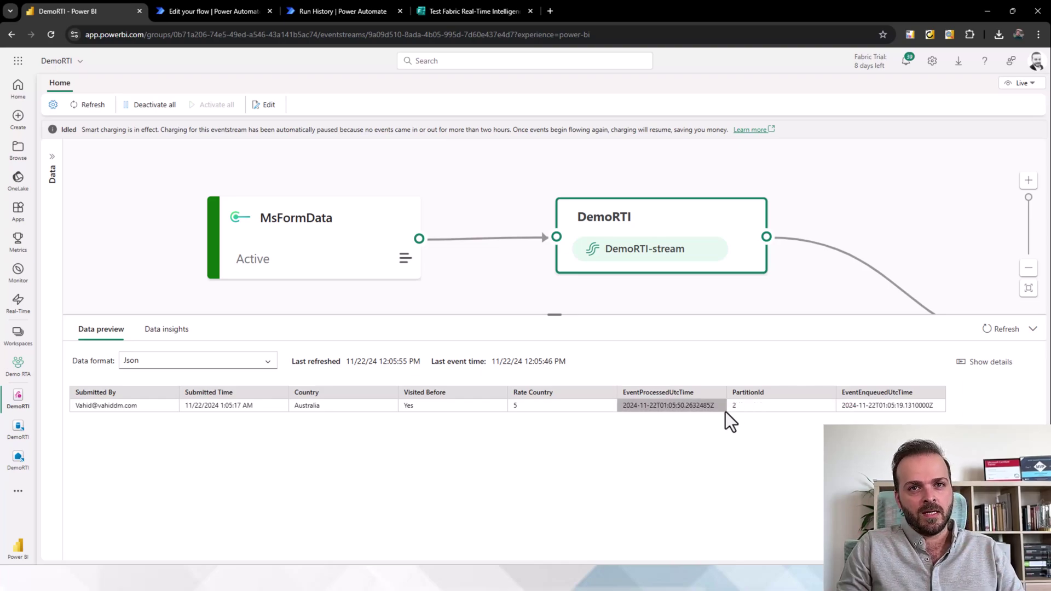
left_click(323, 12)
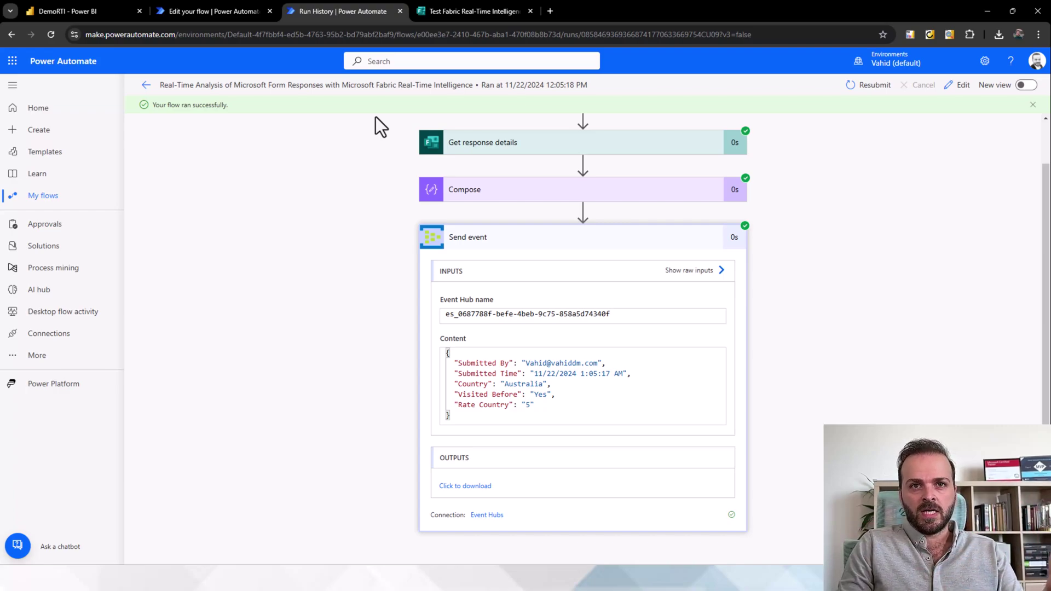
Step: Switch to Power BI and open the DemoRTI eventhouse from the Demo RTA workspace
left_click(93, 13)
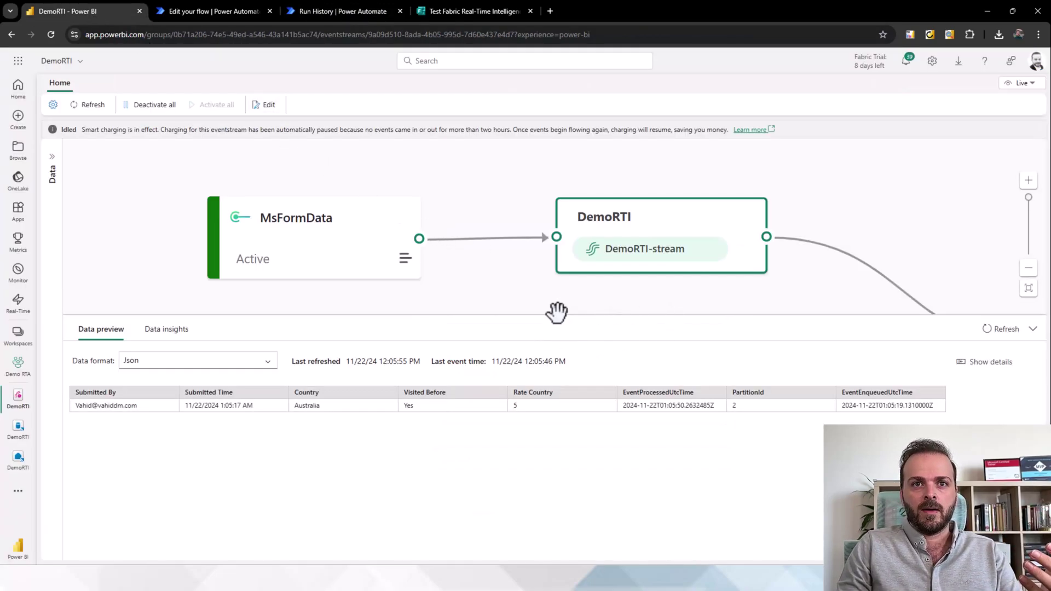
left_click_drag(556, 314, 556, 378)
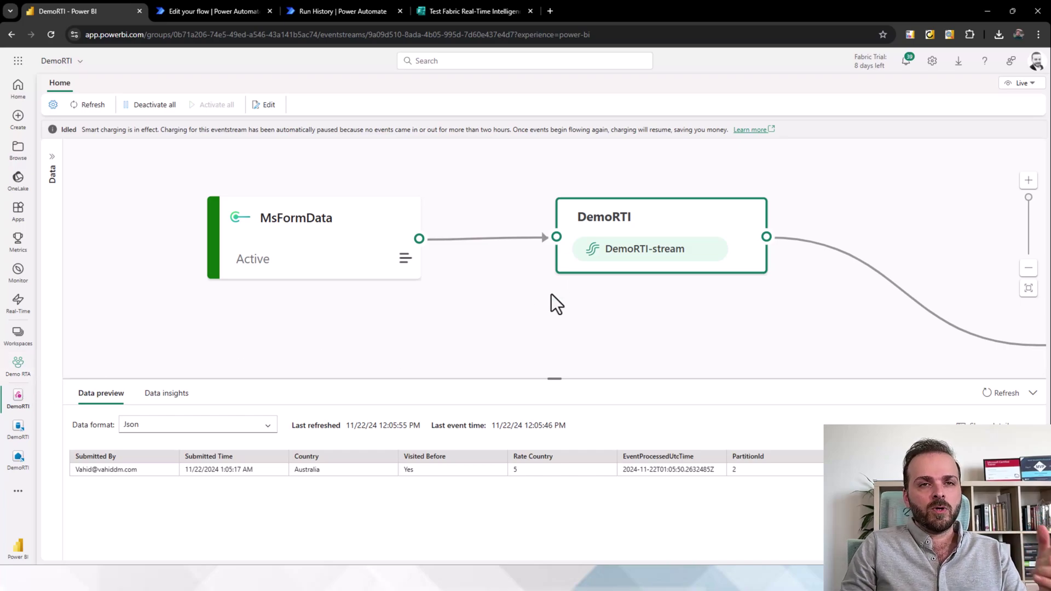
left_click(27, 366)
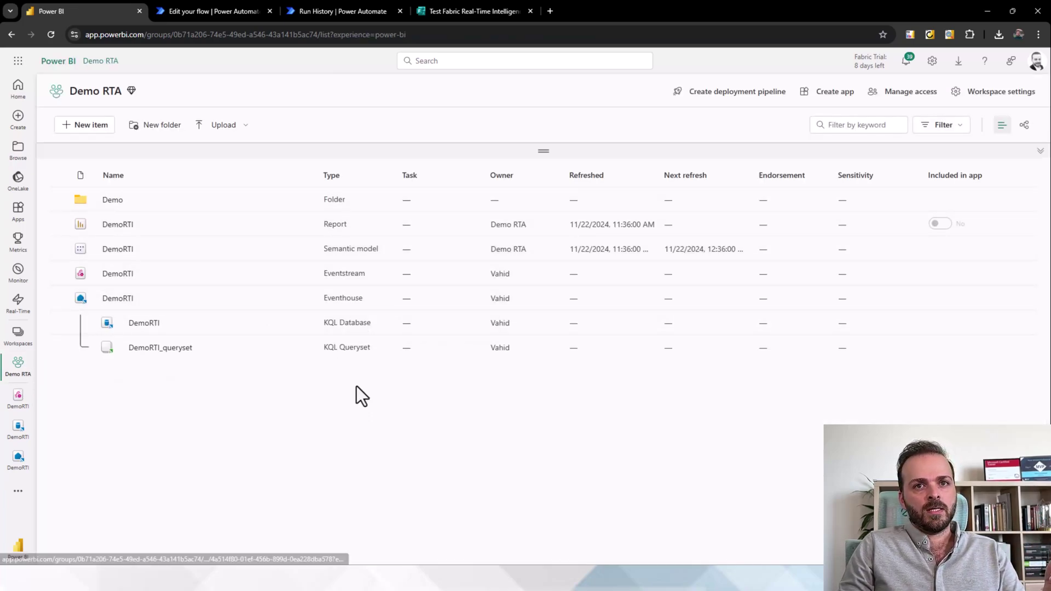
left_click(119, 298)
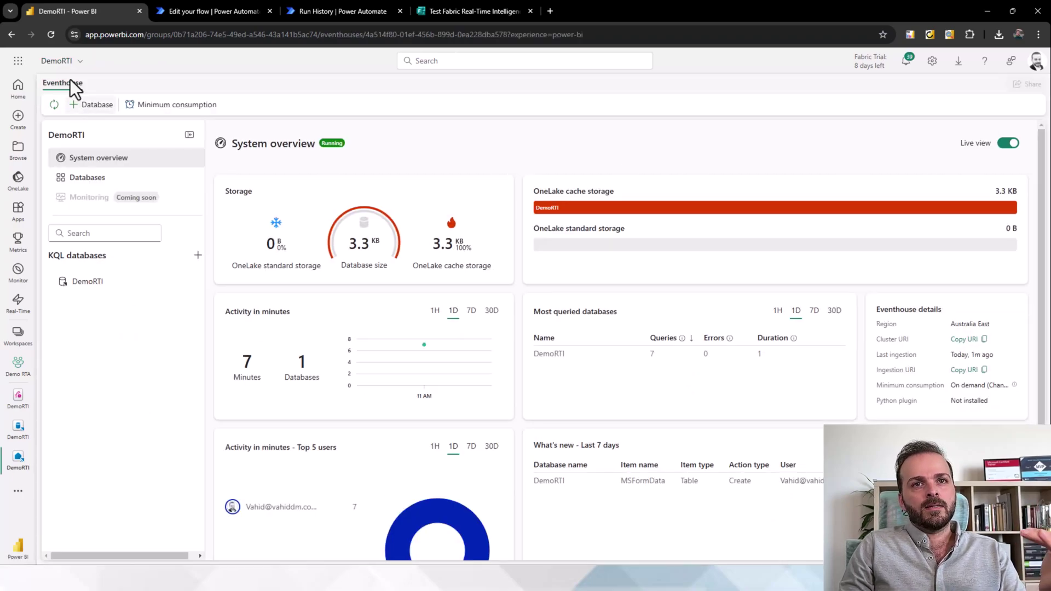
Step: Return to the Demo RTA workspace, view the item types available for a new item, and dismiss the selection
left_click(22, 367)
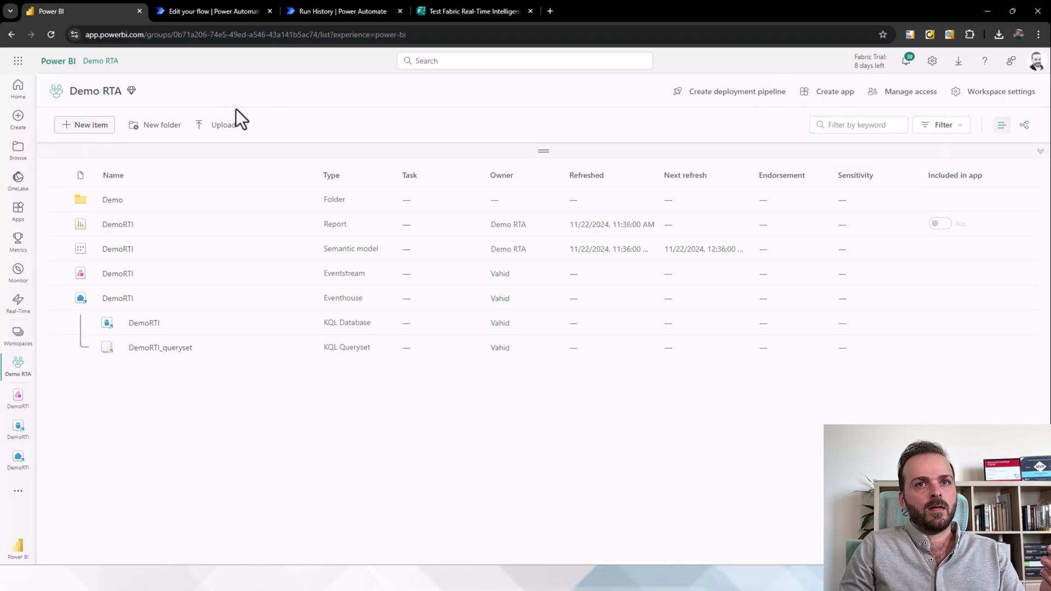
left_click(84, 125)
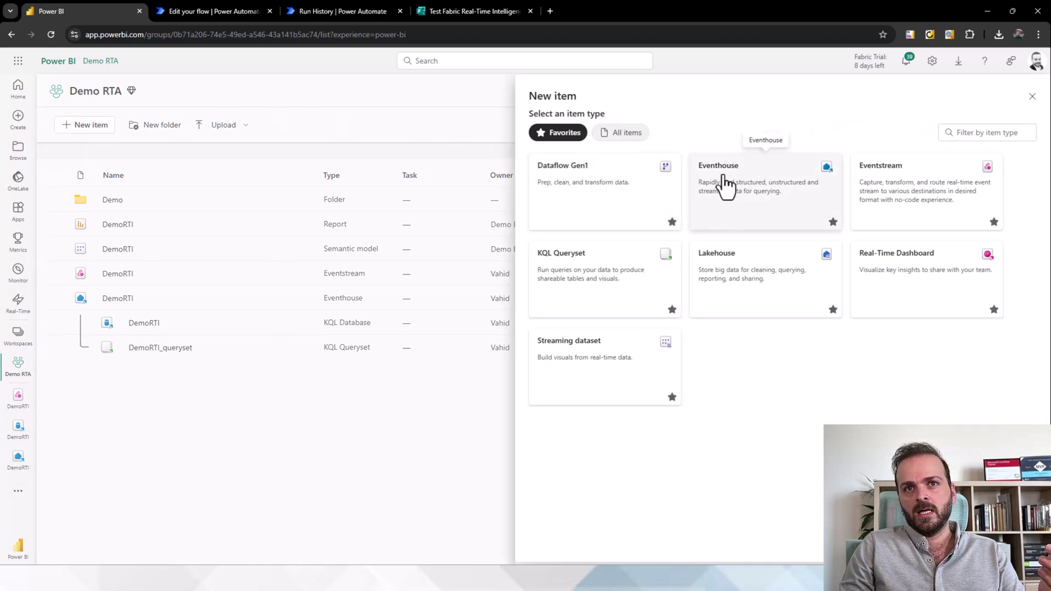
left_click(381, 123)
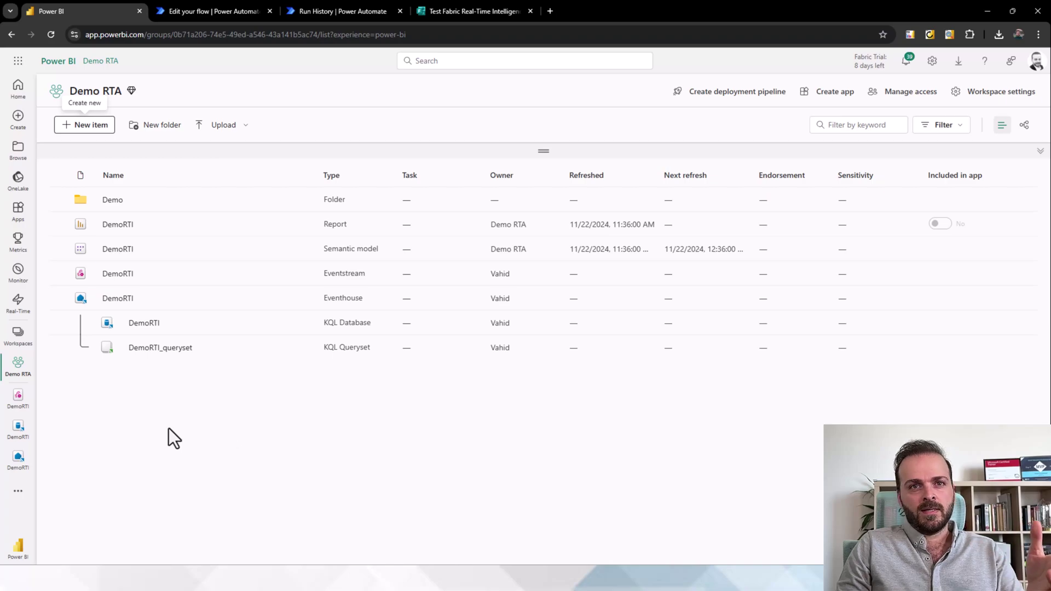
Step: Open the DemoRTI eventstream, dismiss the notification and view the details of the ManageFields operation
left_click(17, 404)
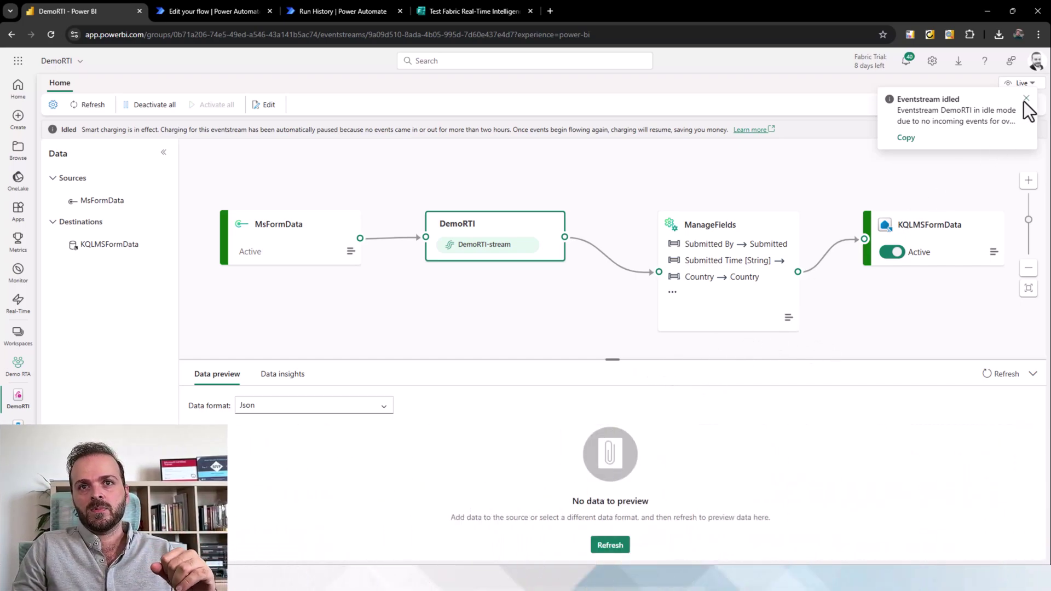
left_click(1026, 98)
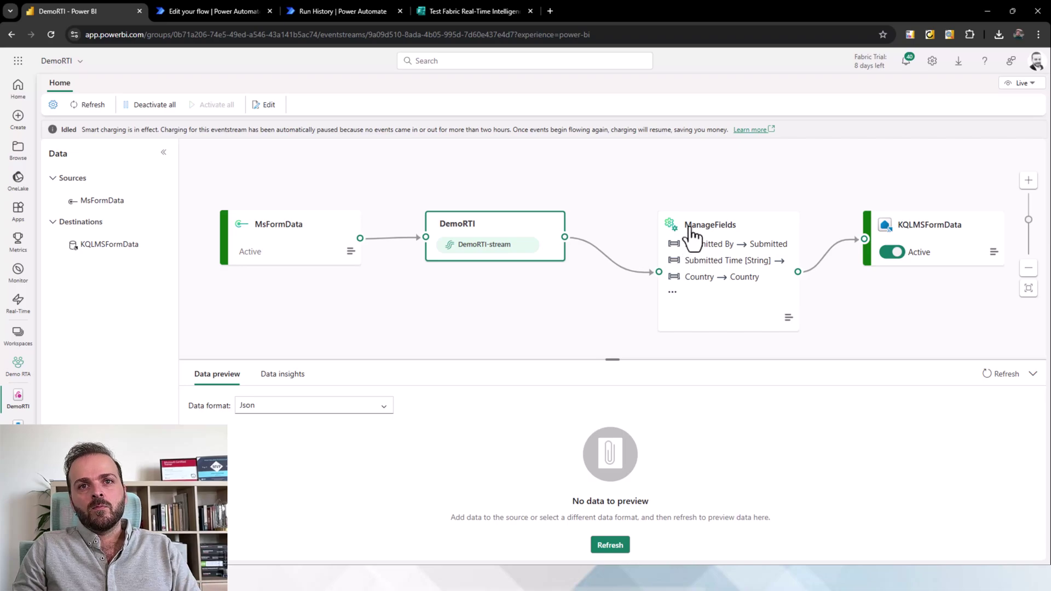
left_click_drag(689, 237, 655, 232)
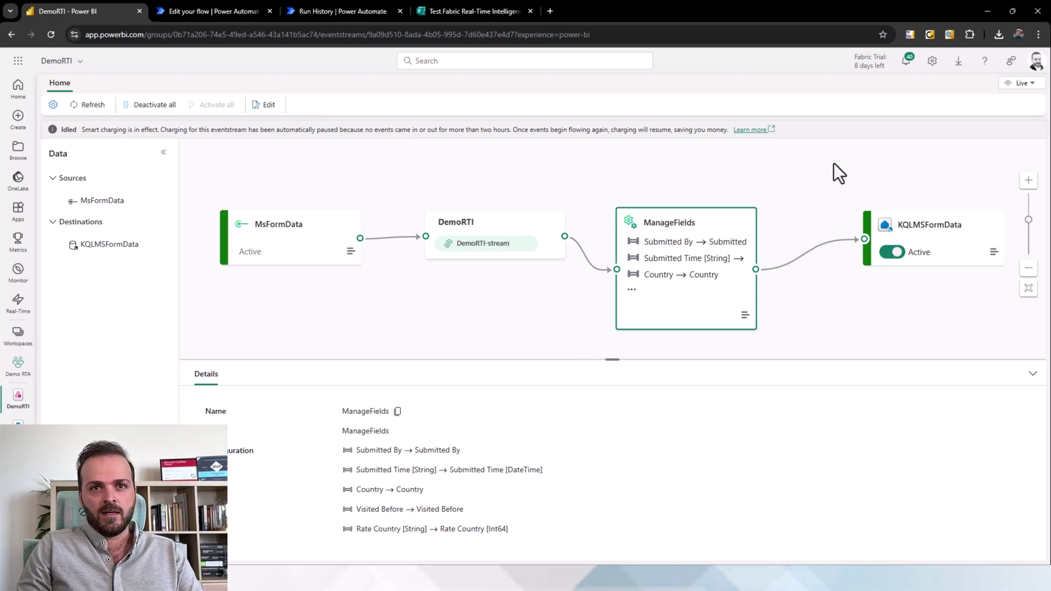
Step: Switch the eventstream to edit mode and open the ManageFields operation for editing
left_click(1020, 87)
left_click(1017, 112)
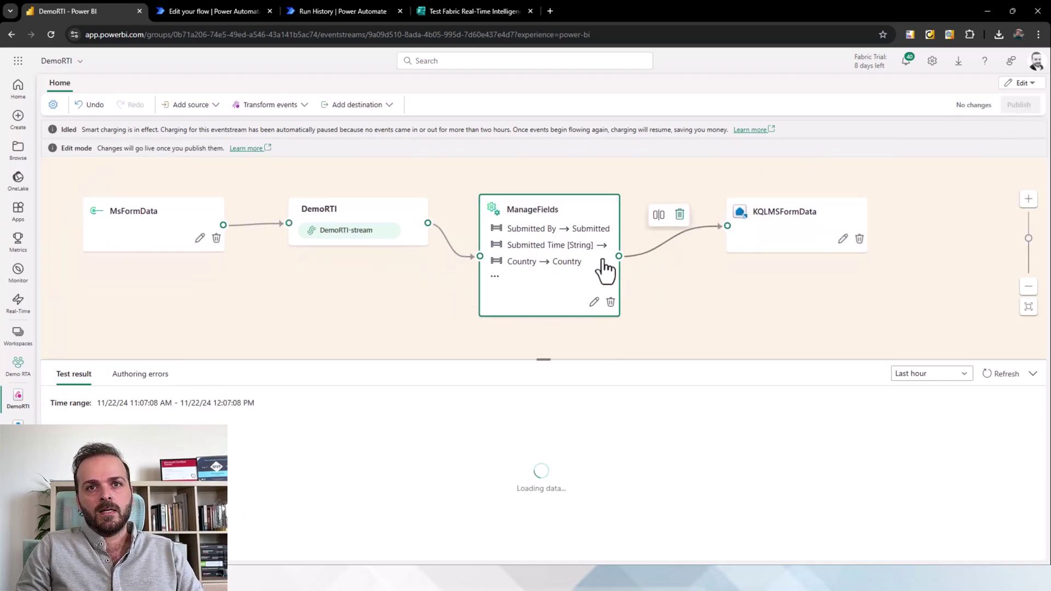
left_click(594, 301)
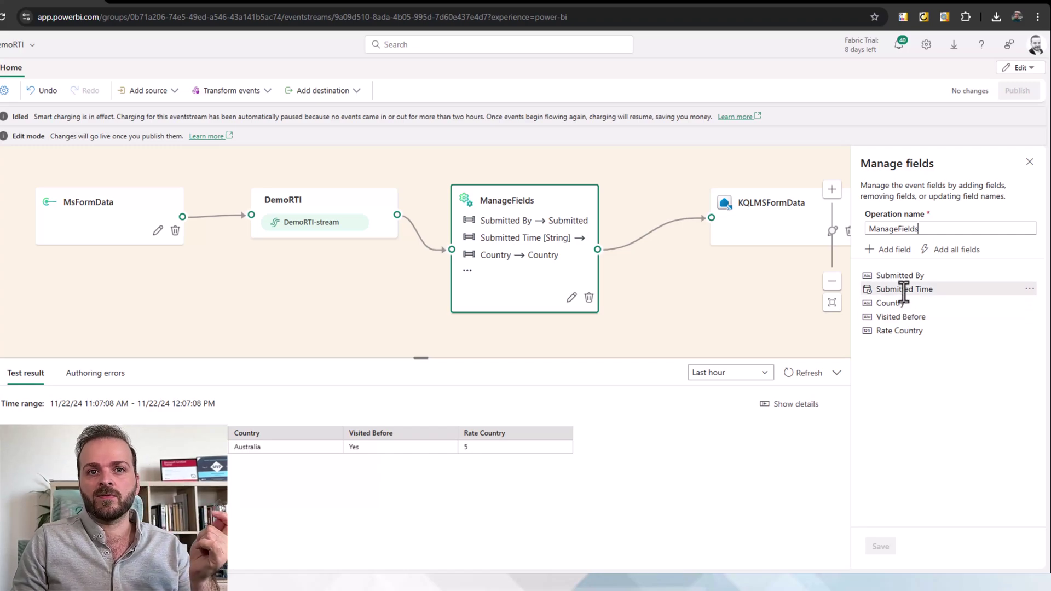
Step: Examine the Submitted Time and Rate Country columns in the test result of the DemoRTI-stream node
left_click(351, 248)
left_click_drag(171, 440, 119, 440)
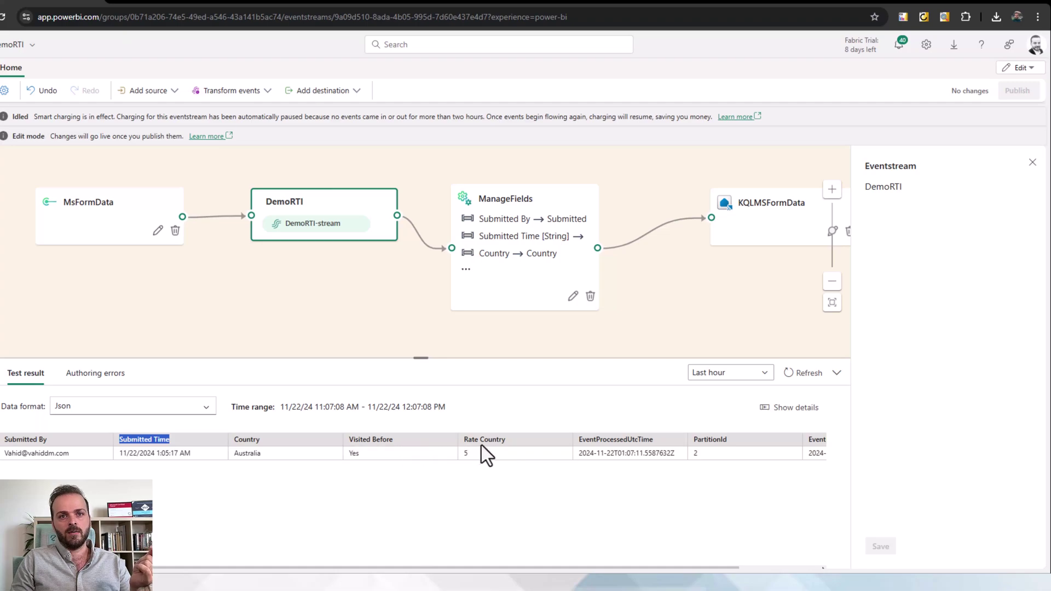
left_click_drag(467, 441, 505, 441)
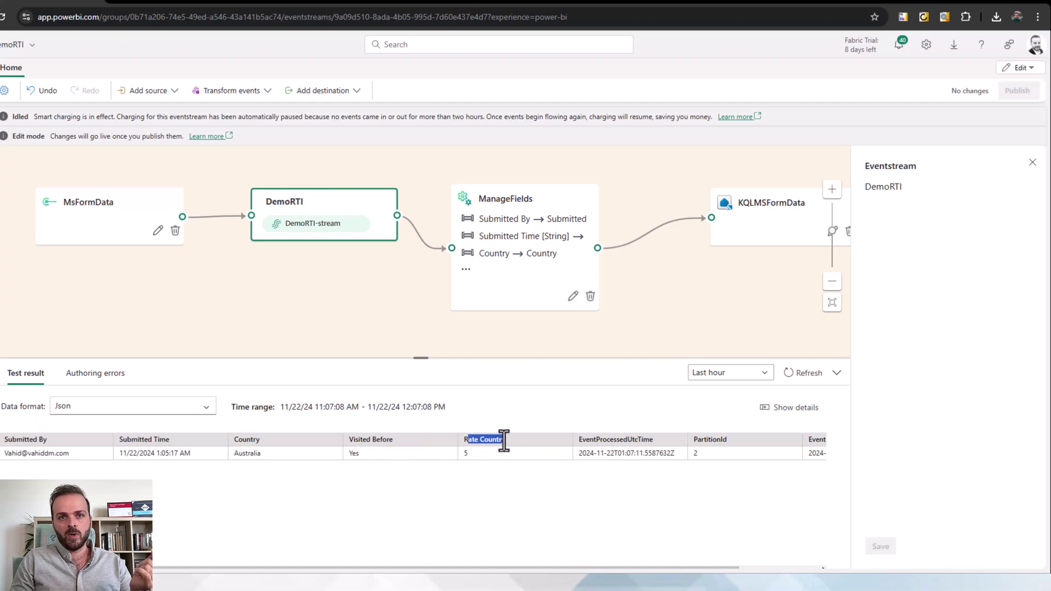
Step: Examine the type conversion settings of the Submitted Time and Rate Country fields in the ManageFields operation
left_click(565, 218)
left_click(906, 289)
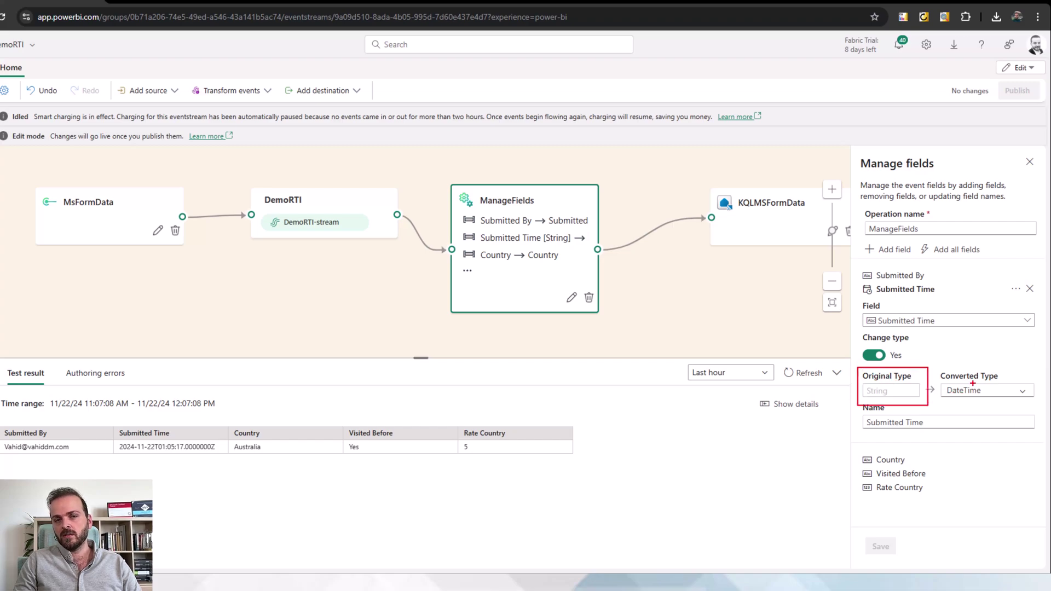
left_click(893, 487)
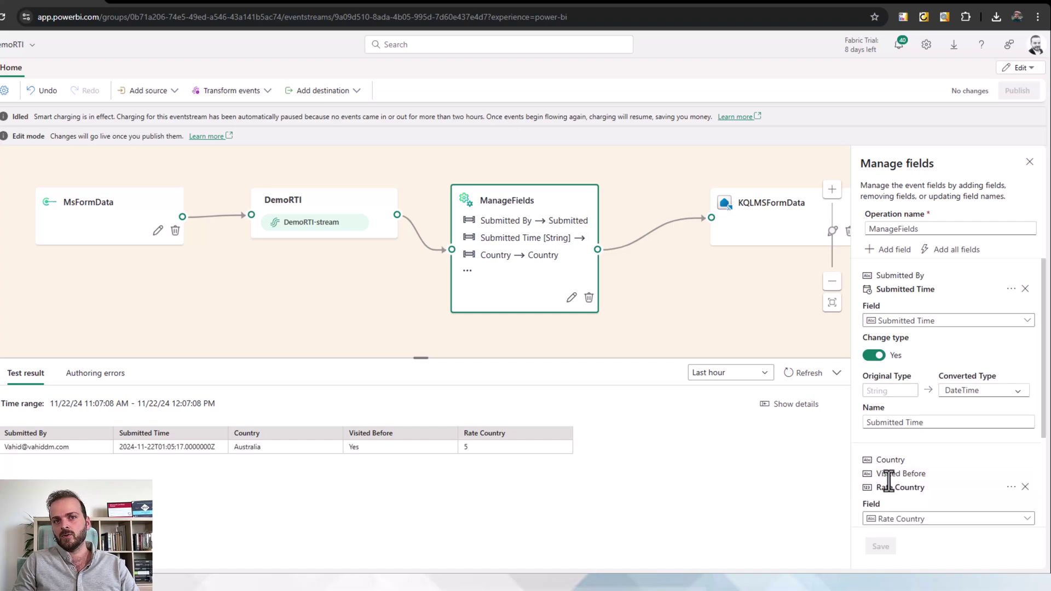
scroll(897, 476, "down", 2)
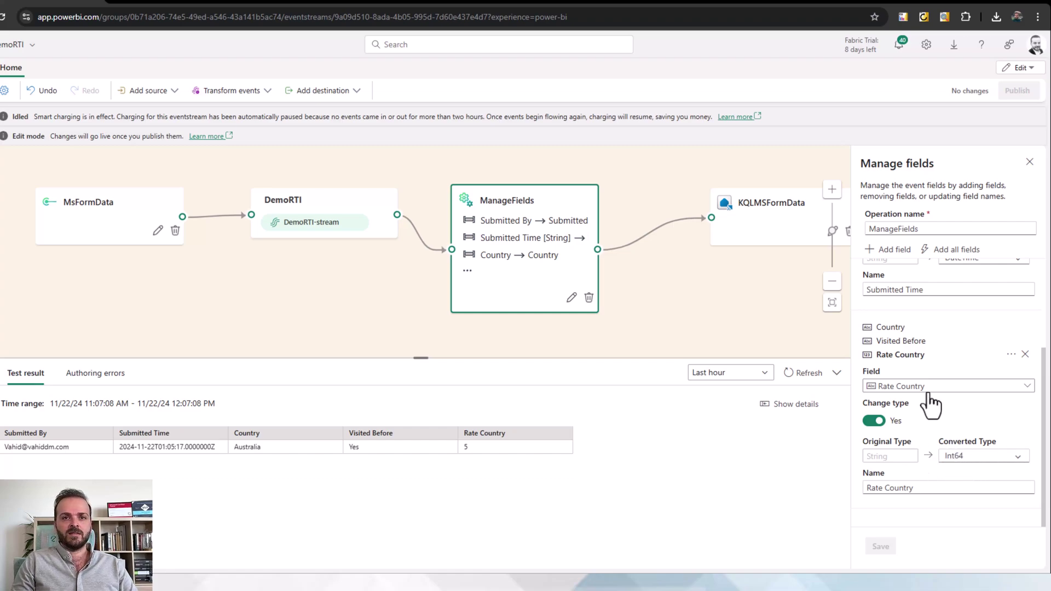
scroll(962, 340, "up", 2)
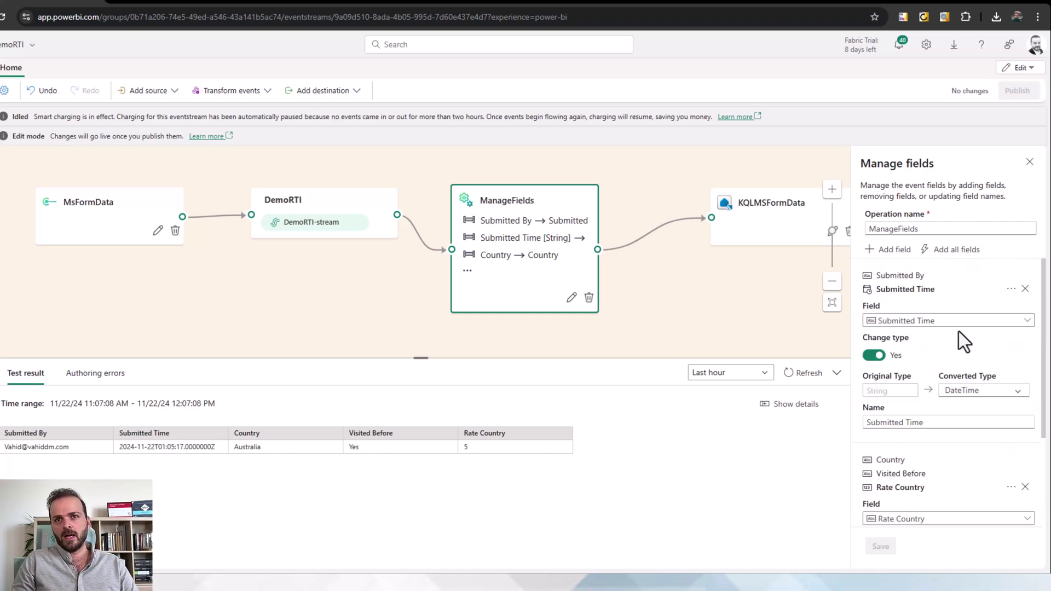
Step: Close the ManageFields settings and examine the configuration of the KQLMSFormData destination
left_click(1030, 163)
left_click(830, 234)
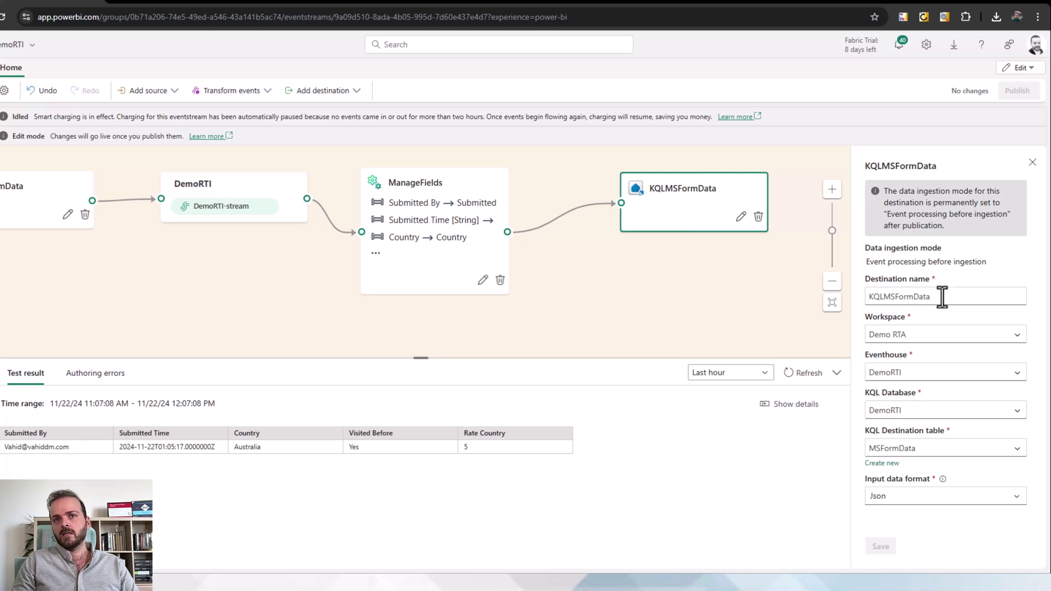
left_click_drag(942, 297, 863, 302)
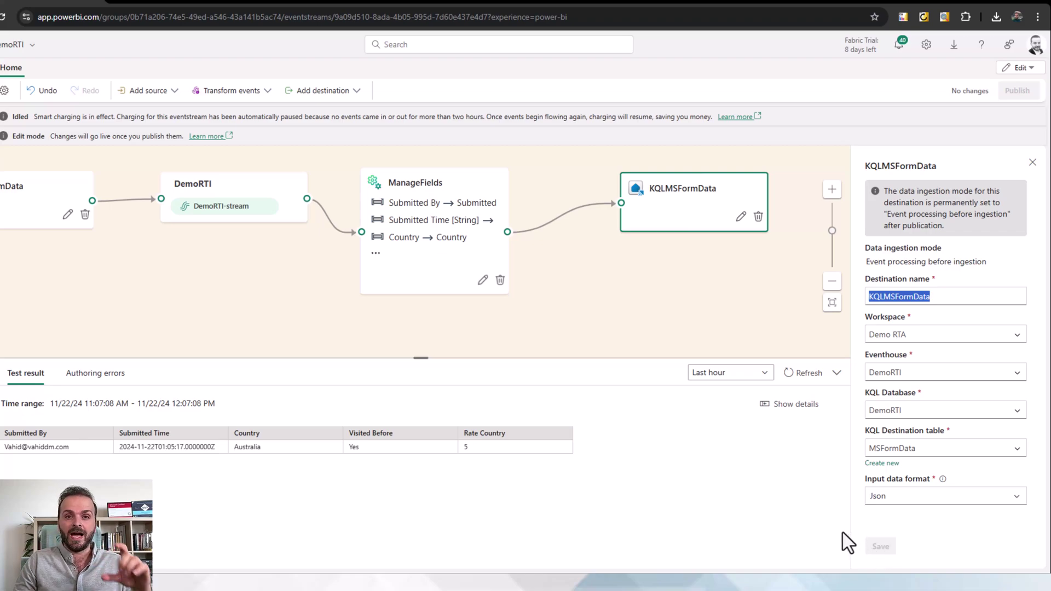
left_click_drag(1, 413, 597, 484)
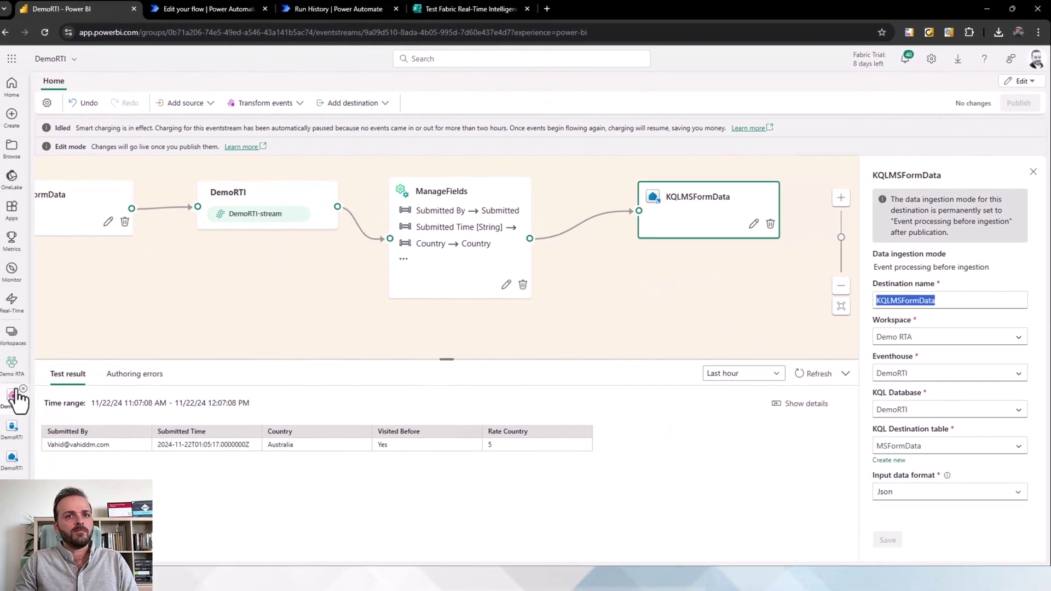
Step: Open the MSFormData table in the DemoRTI KQL database and start a Power BI report preview from it
left_click(17, 433)
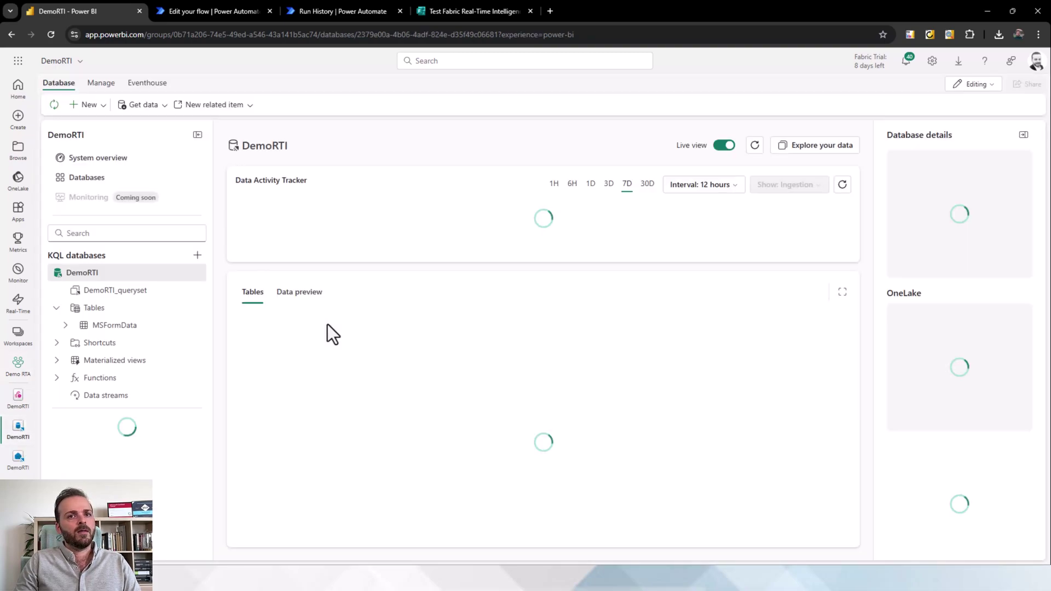
left_click(113, 325)
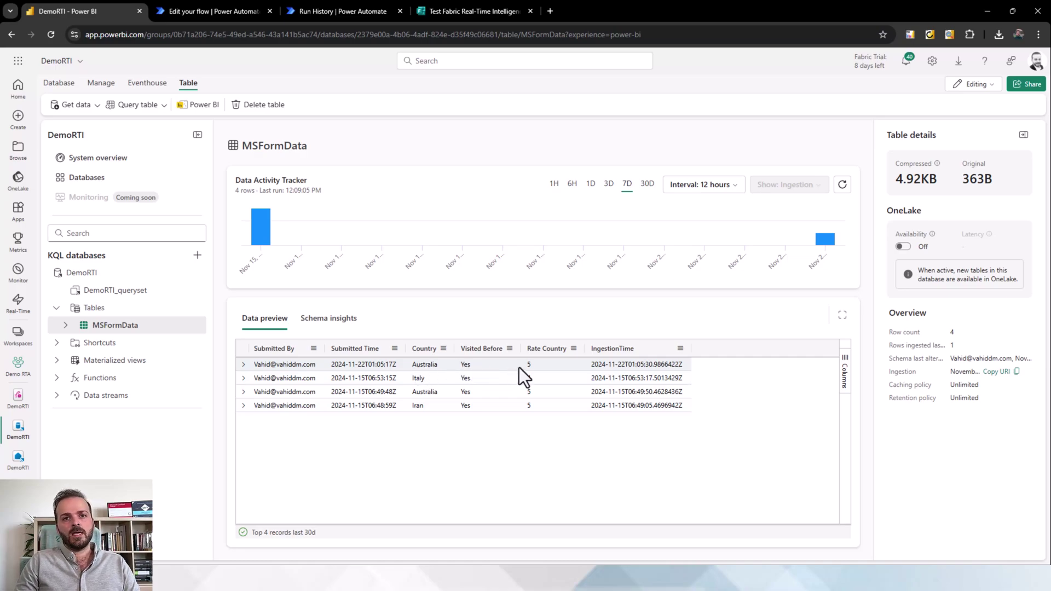
left_click(196, 327)
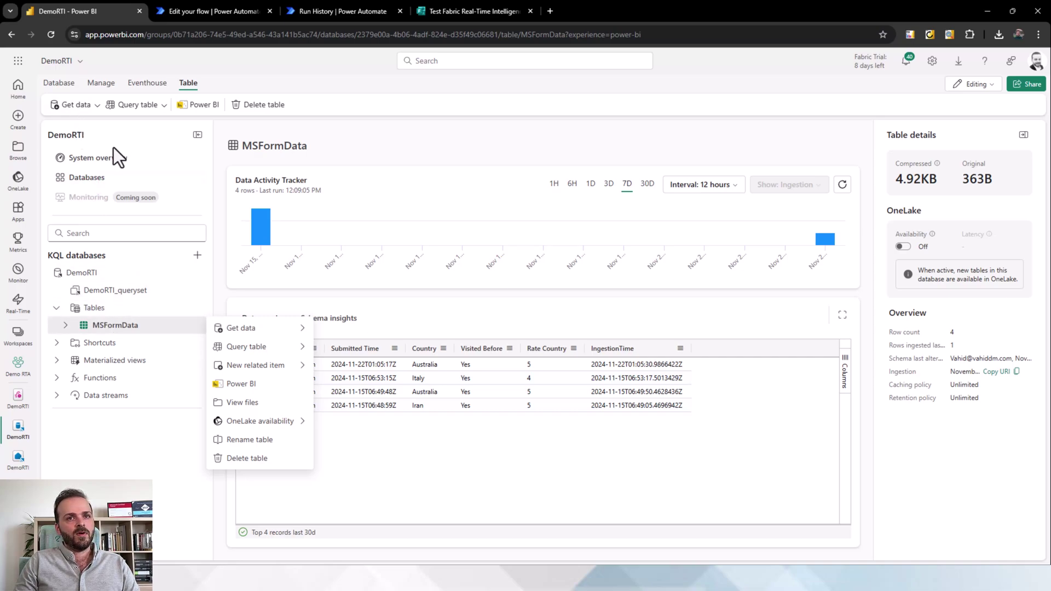
left_click(198, 328)
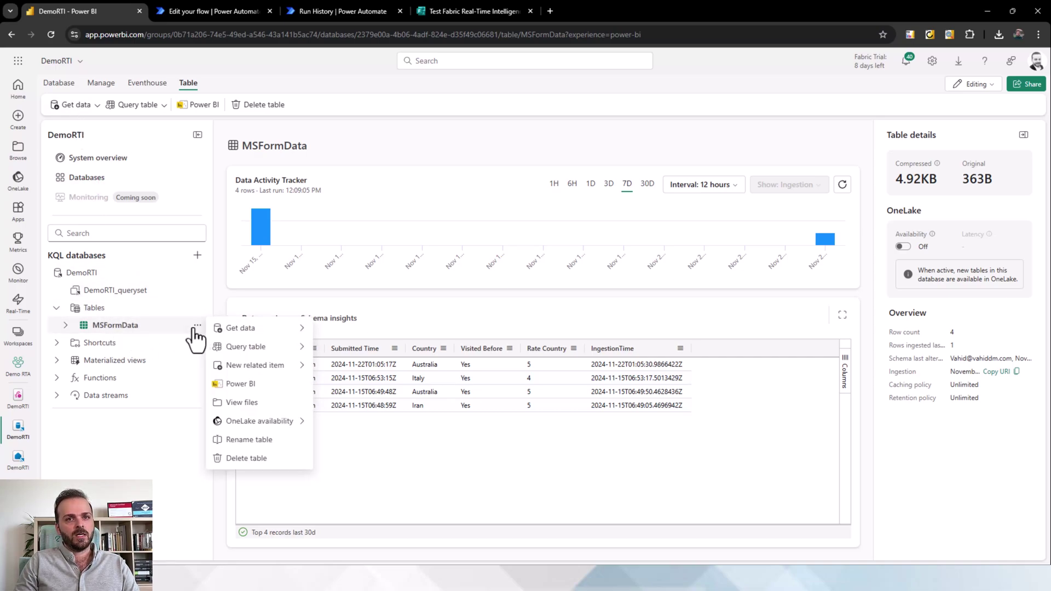
left_click(239, 384)
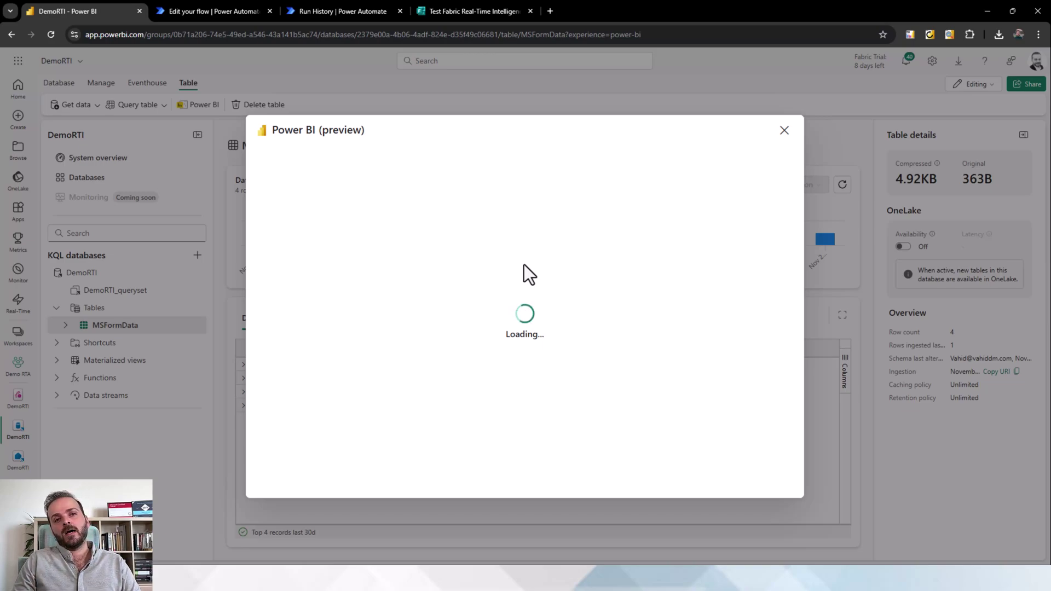
Step: View the options of the Power BI Visuals Auto-Refresh browser extension, and close the Power BI report preview
left_click(931, 34)
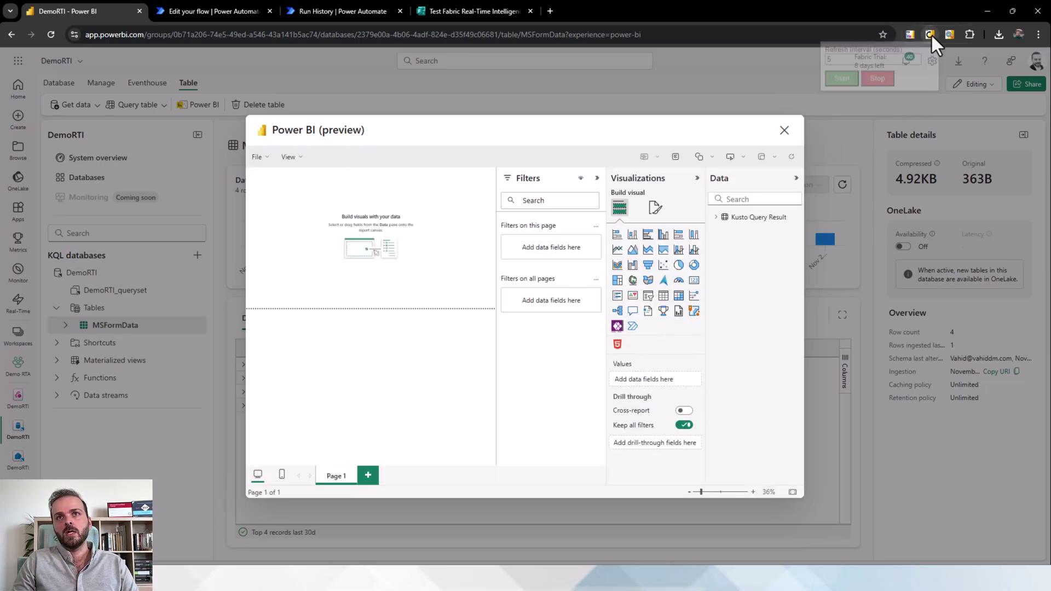
right_click(930, 34)
left_click(929, 34)
right_click(930, 35)
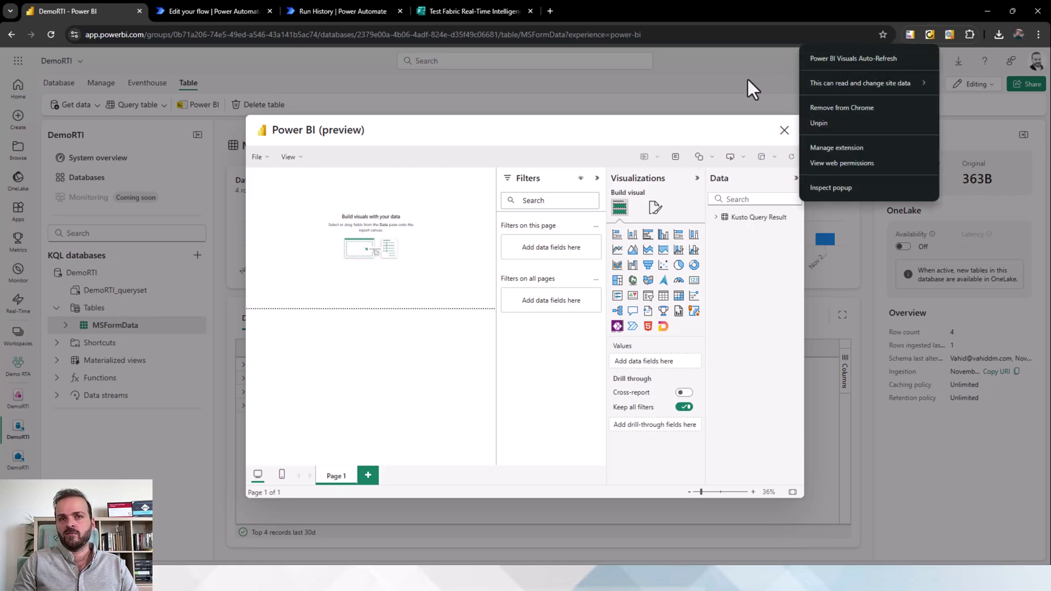
left_click(610, 137)
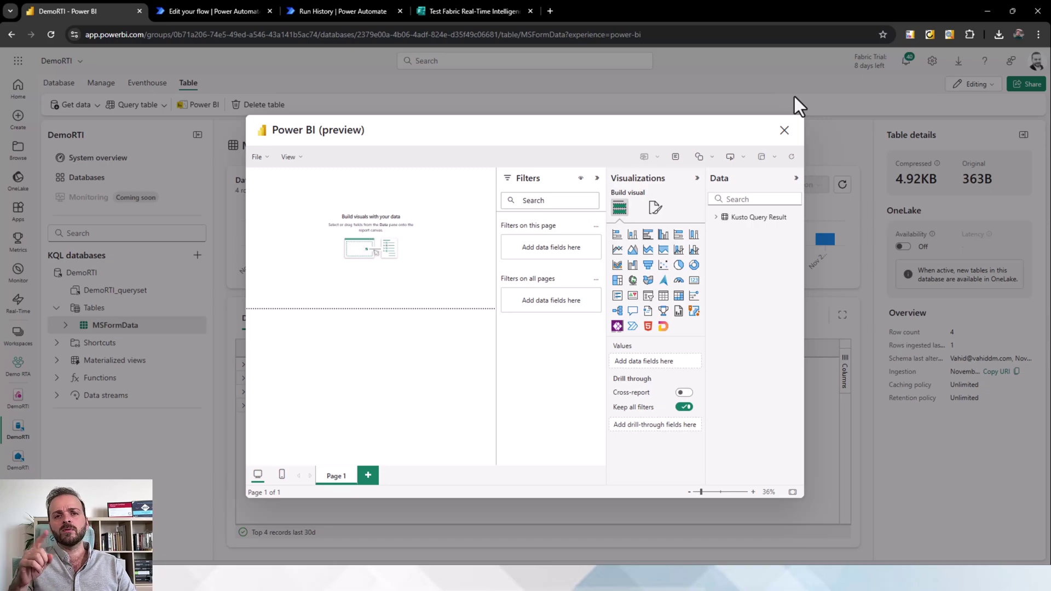
left_click(784, 130)
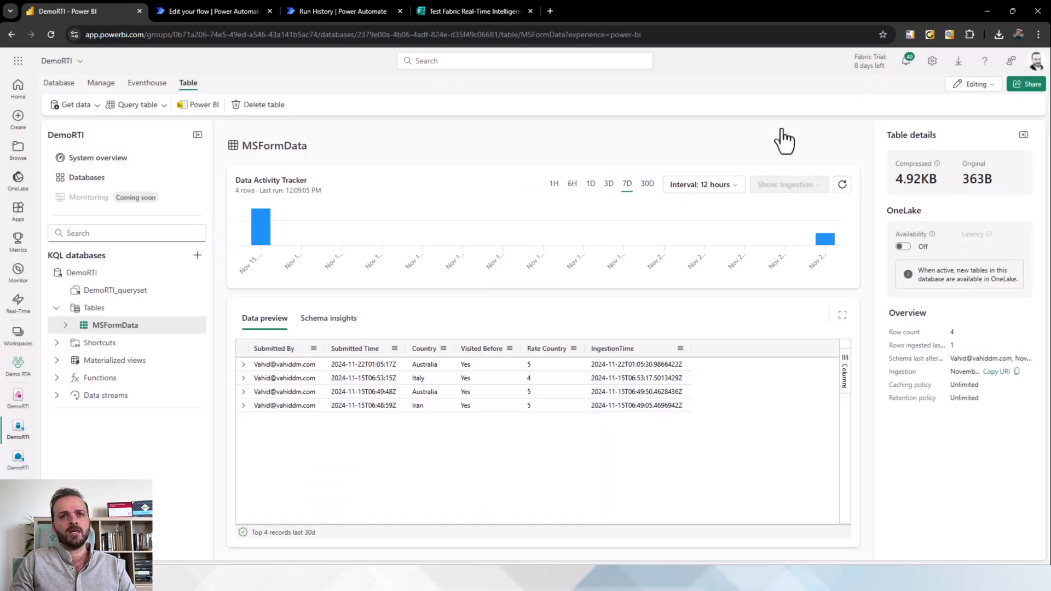
Step: Open the DemoRTI report from the Demo RTA workspace and examine Australia's value on the Sum of Rate Country map
left_click(60, 61)
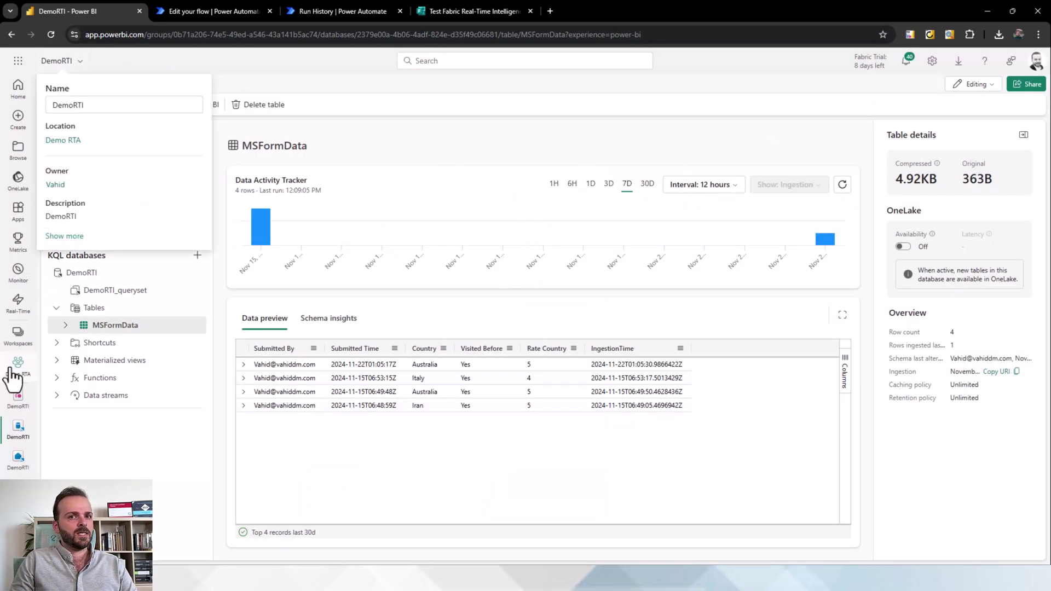
left_click(18, 366)
left_click(121, 229)
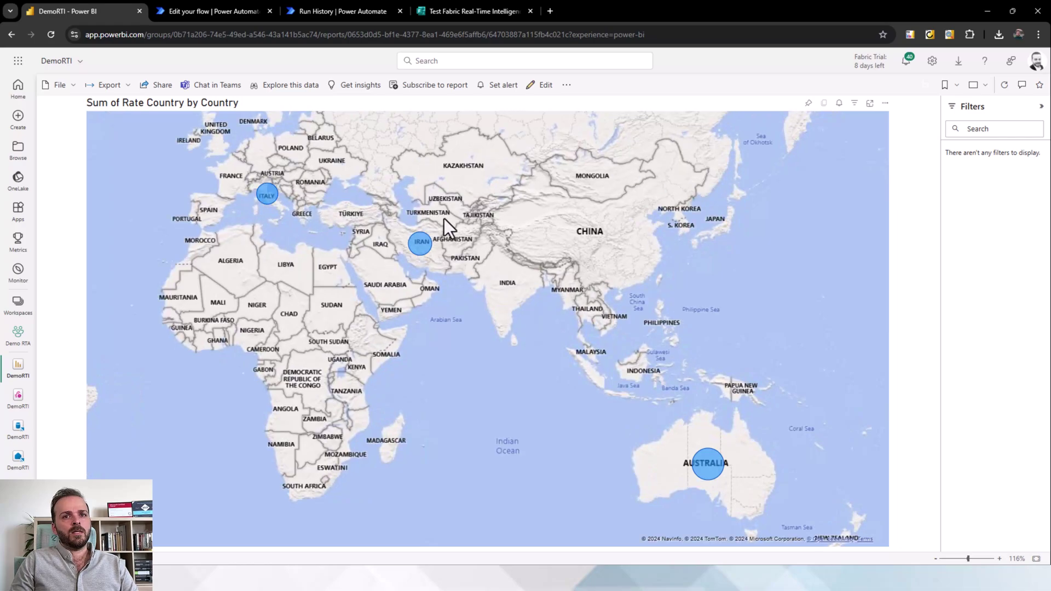
mouse_move(709, 467)
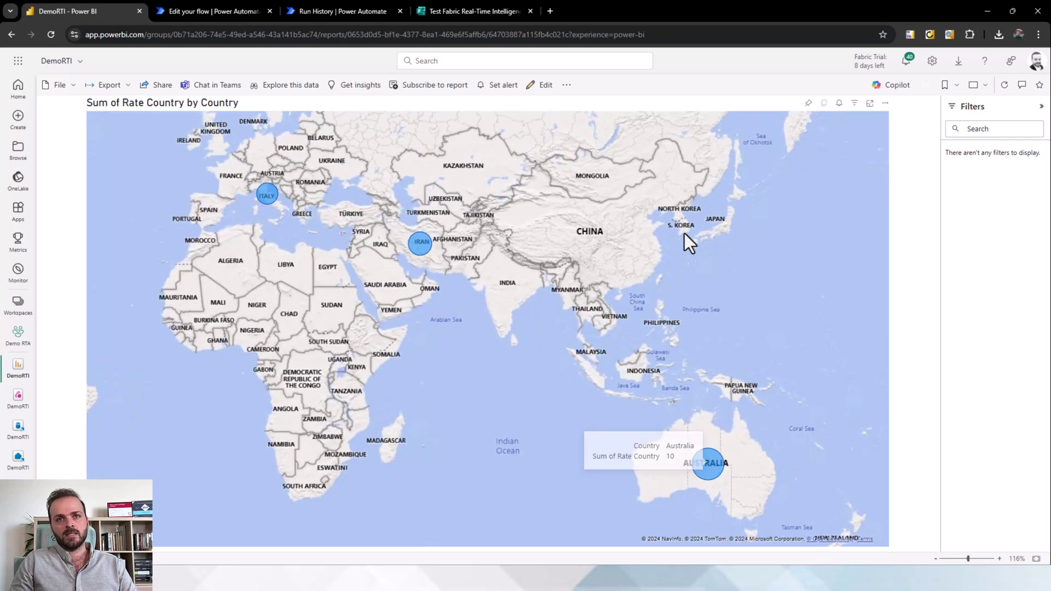
Step: Submit another response to the Microsoft Forms survey with country France, visited before Yes, and a rating of 4 stars
left_click(476, 11)
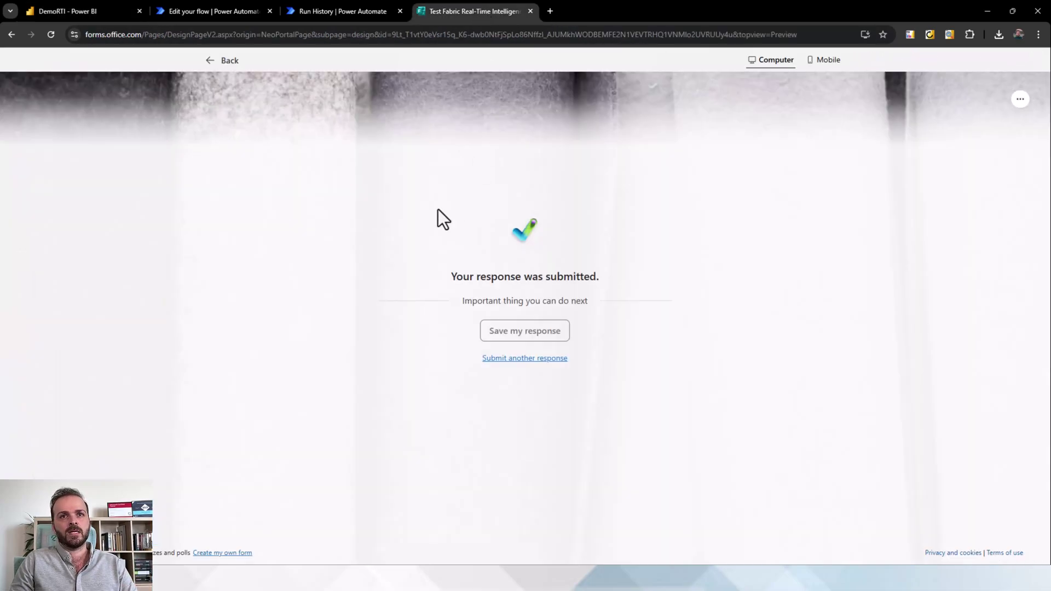
left_click(547, 360)
left_click(249, 263)
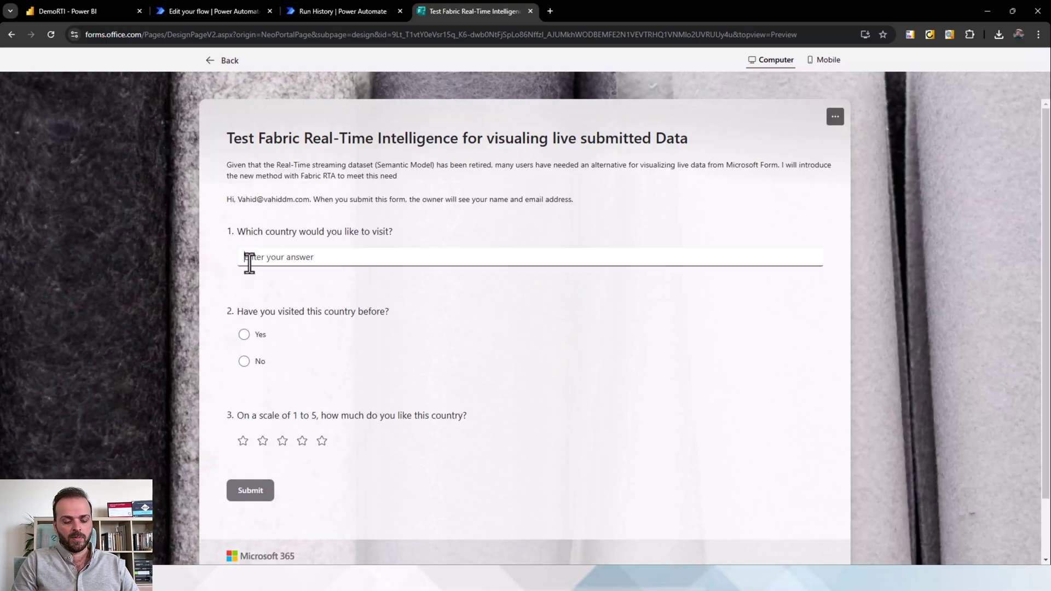
type("France")
left_click(245, 335)
left_click(302, 440)
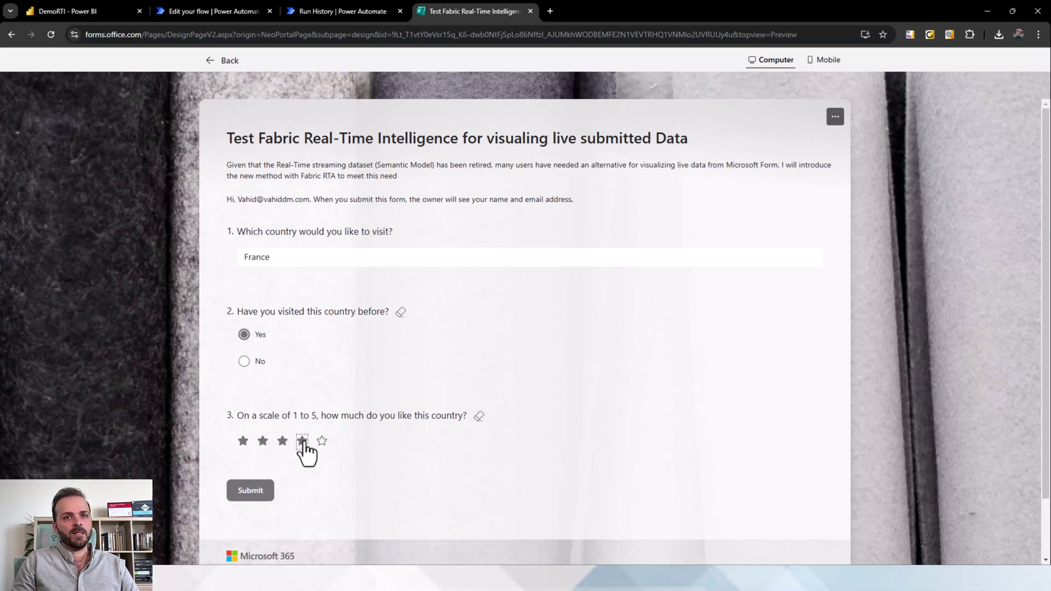
left_click(255, 496)
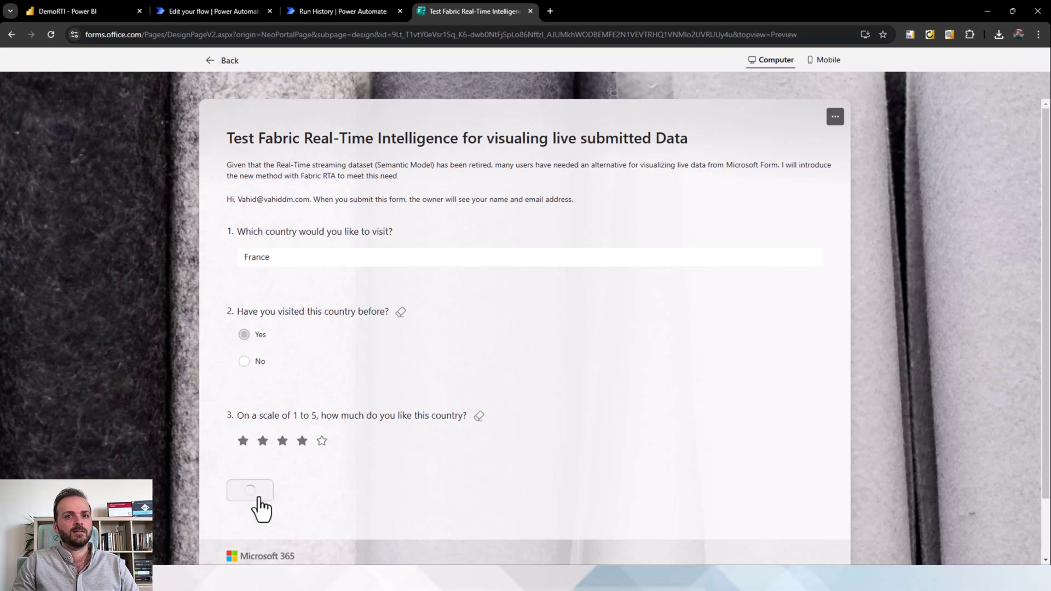
Step: Refresh the visuals of the DemoRTI report in Power BI, and start the auto-refresh extension with a 4-second interval
left_click(84, 11)
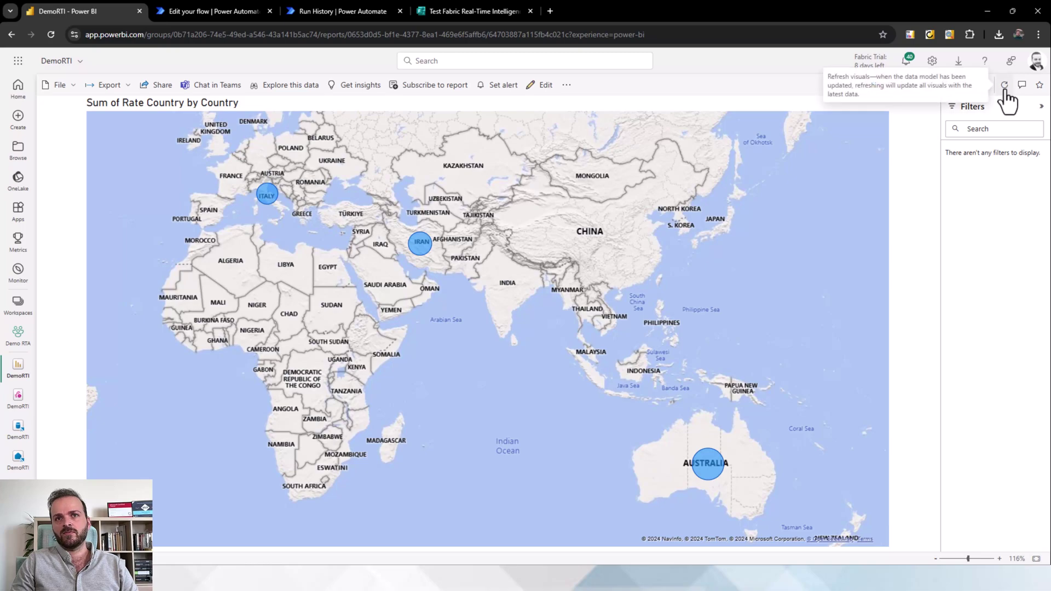
left_click(1005, 87)
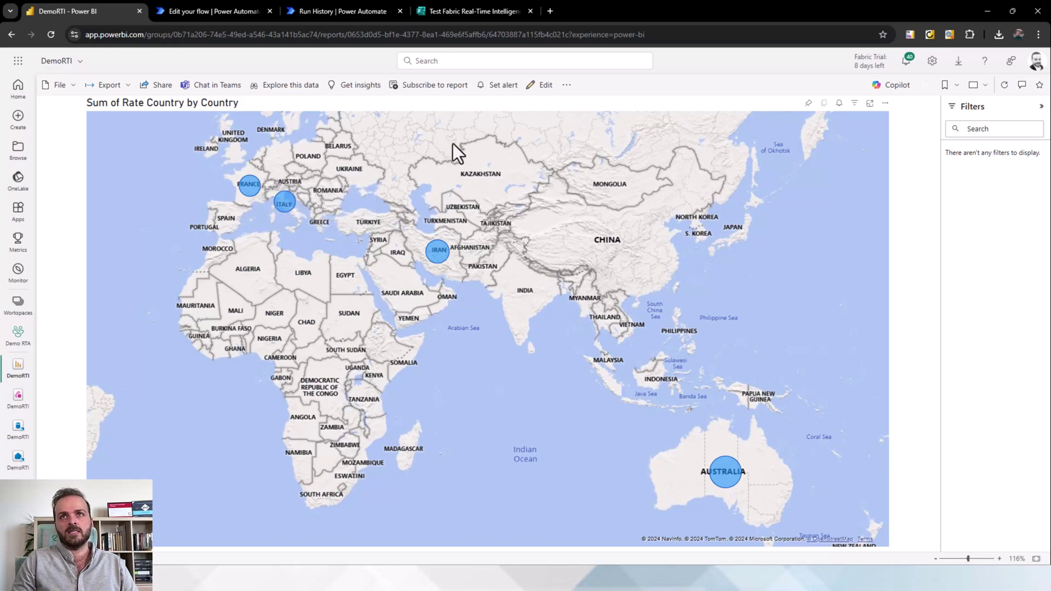
left_click(930, 35)
left_click(915, 66)
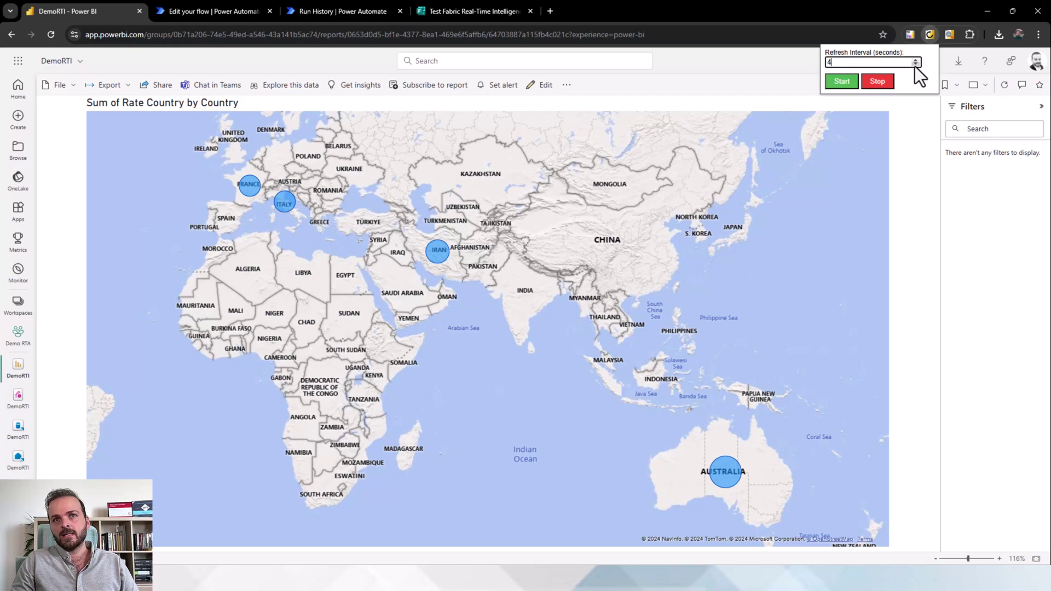
left_click(842, 81)
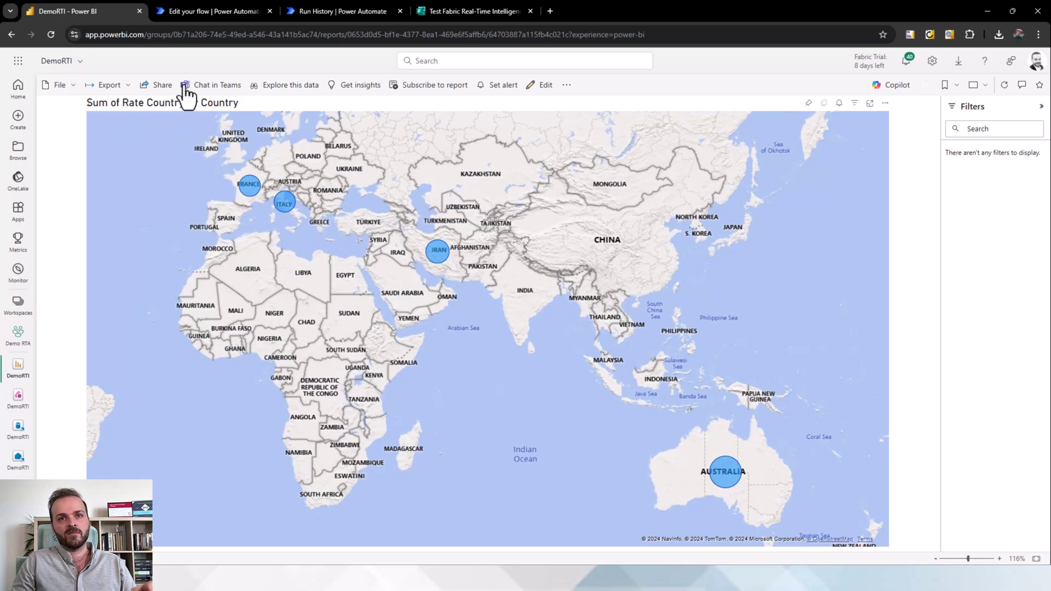
Step: Submit another survey response with country Greece, visited before Yes and 5 stars, and check Greece's value on the DemoRTI report map
left_click(471, 11)
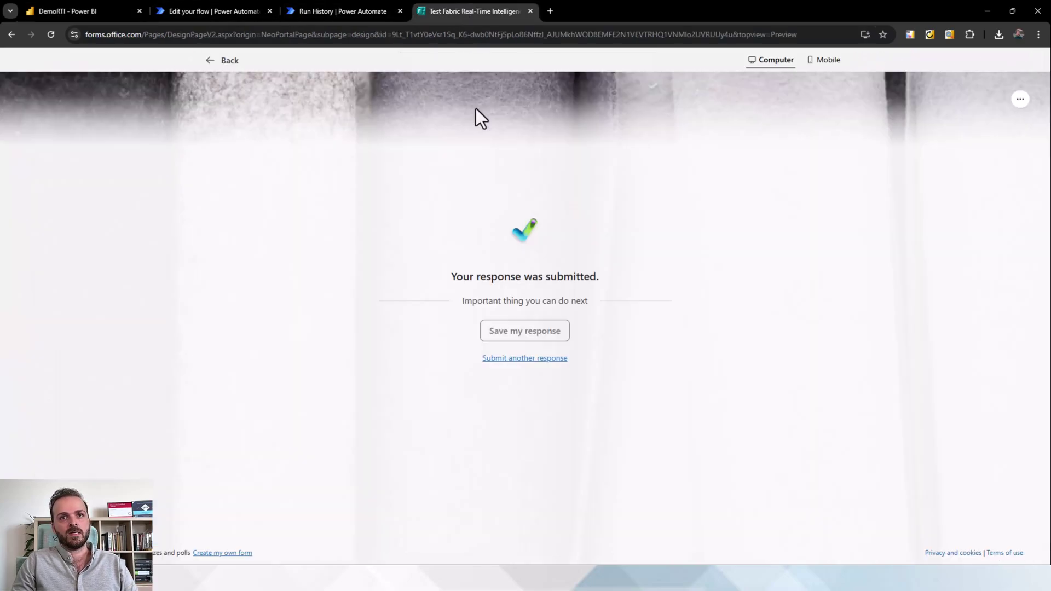
left_click(524, 358)
left_click(285, 263)
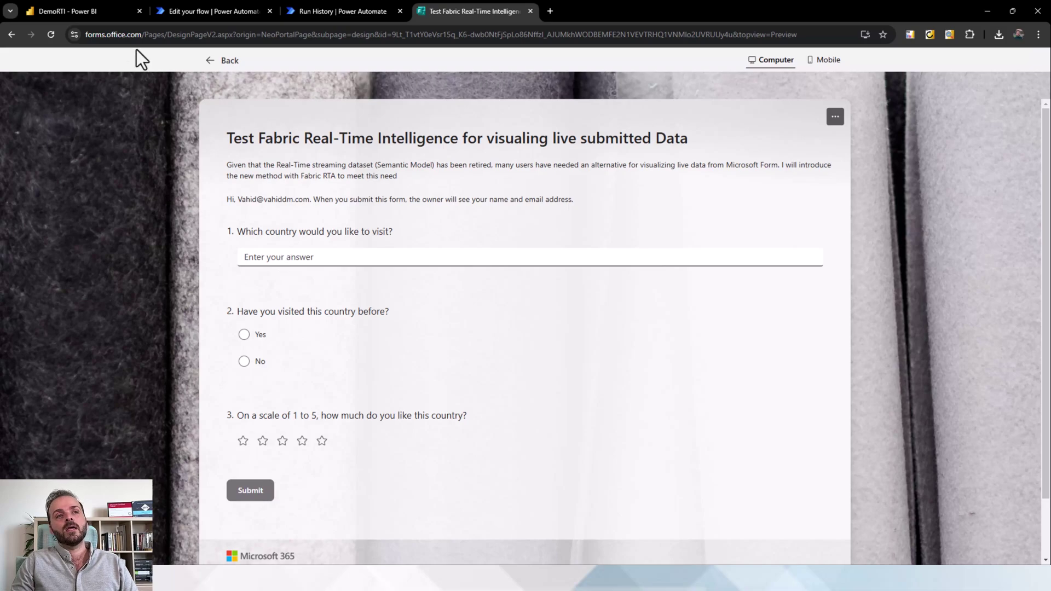
left_click(109, 10)
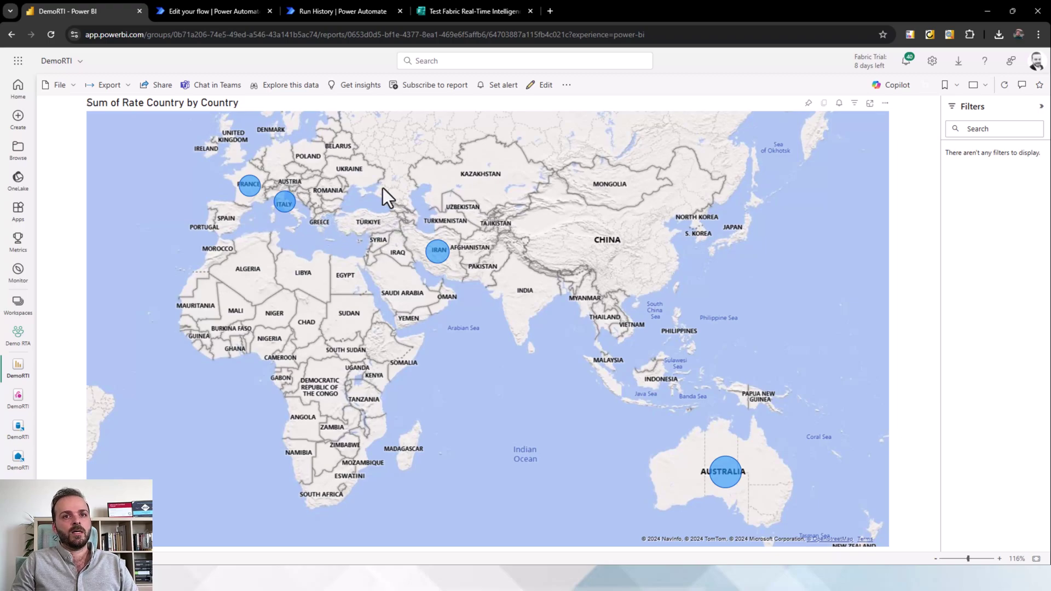
left_click(474, 11)
type("Greece")
key("Tab")
left_click(248, 342)
left_click(321, 441)
left_click(250, 490)
left_click(108, 11)
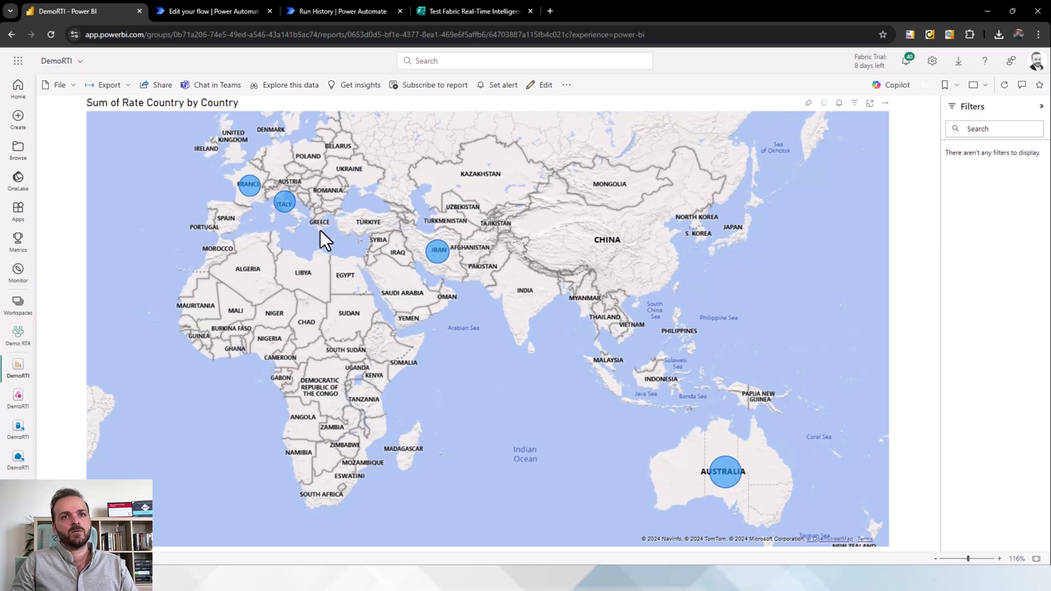
mouse_move(321, 231)
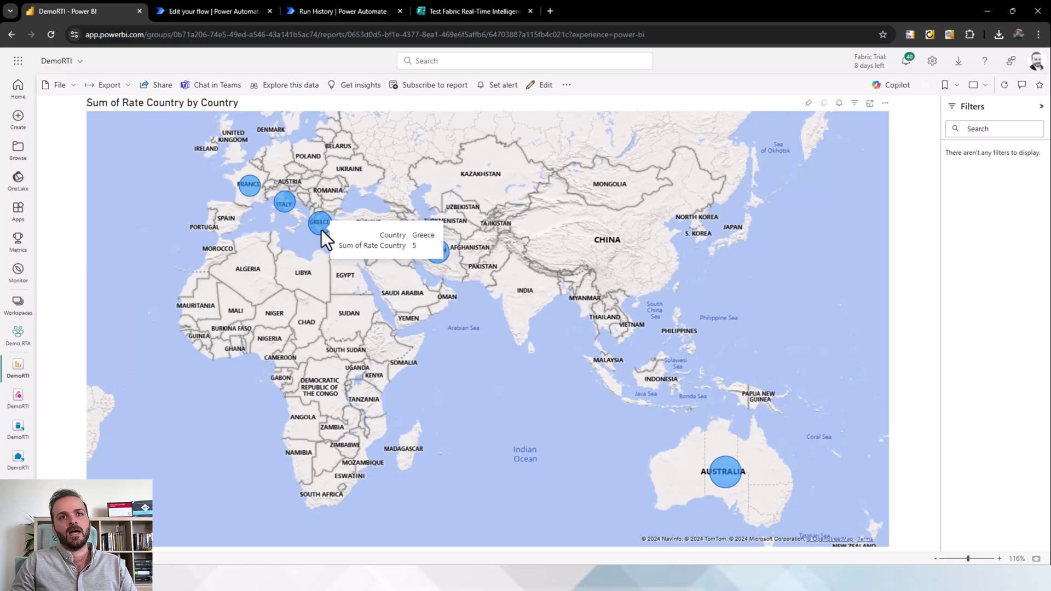